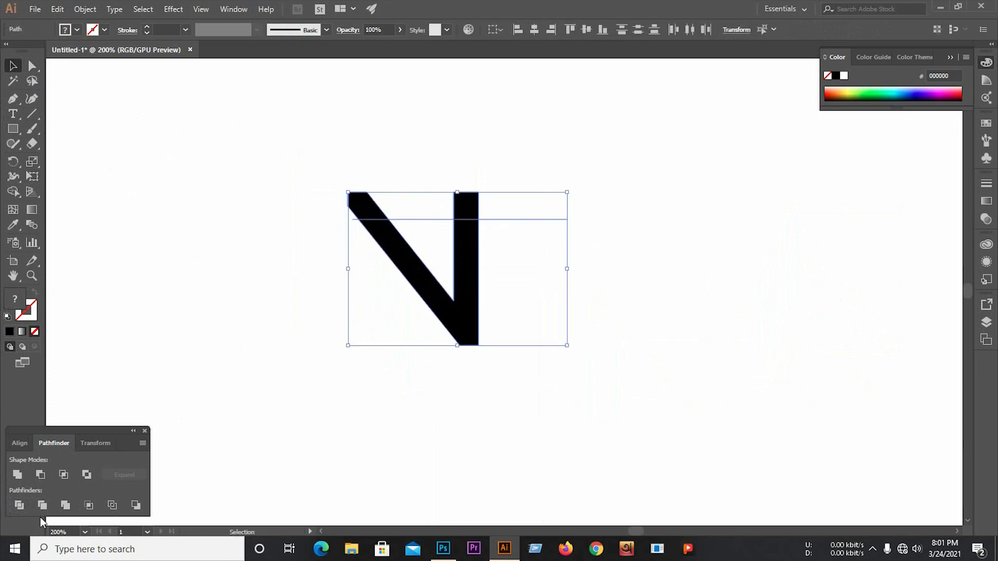
Divide the N half with Pathfinder, ungroup it and delete the pieces above the horizontal line.
left_click(19, 505)
right_click(355, 242)
left_click(410, 332)
left_click(417, 204)
left_click(380, 208)
key("Delete")
left_click(462, 205)
key("Delete")
Duplicate the trimmed half, rotate the copy 180 degrees and fit it beside the original's diagonal to form an N.
left_click_drag(336, 197, 509, 325)
left_click_drag(467, 272, 693, 249)
left_click_drag(707, 193, 413, 332)
left_click(551, 279)
key("Left")
key("Left")
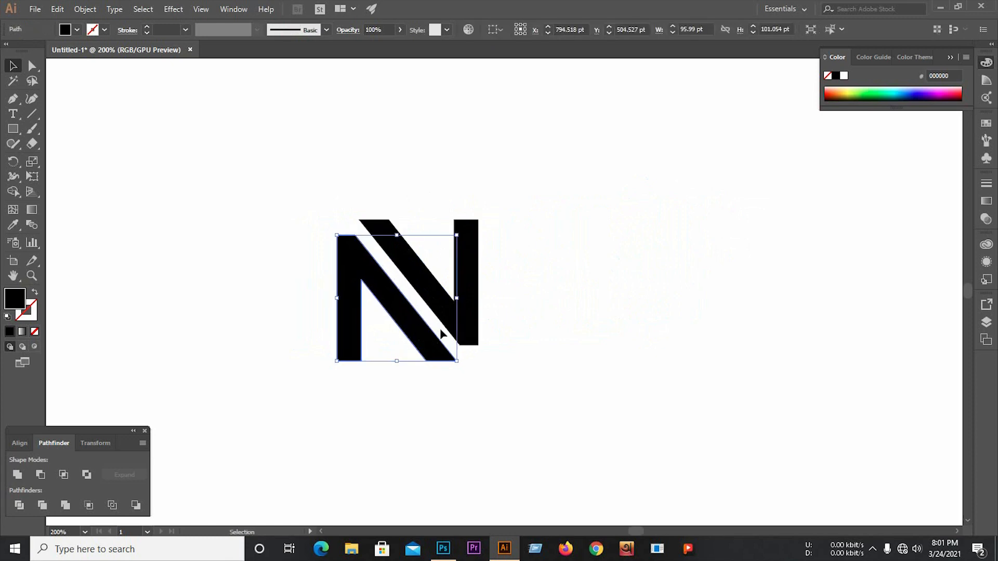
Group the two halves of the N.
left_click(285, 215)
left_click_drag(285, 214, 458, 259)
right_click(457, 262)
left_click(498, 333)
left_click(615, 325)
Draw a circle about 192 pt wide around the N with the Ellipse tool.
left_click(13, 129)
left_click_drag(16, 136, 70, 159)
left_click_drag(432, 236, 552, 355)
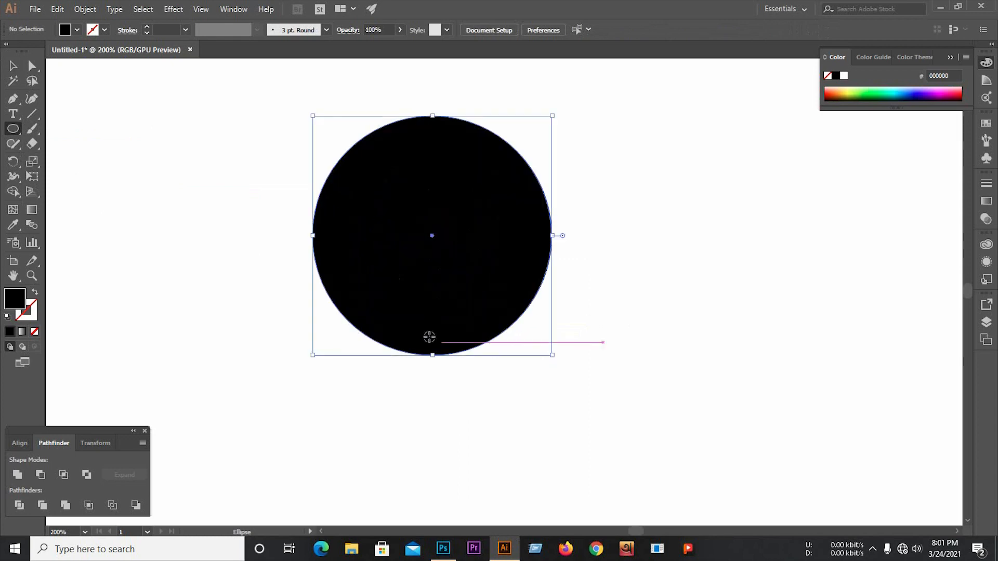
Swap the circle's fill and stroke and set its black stroke weight to 16 pt.
left_click(35, 292)
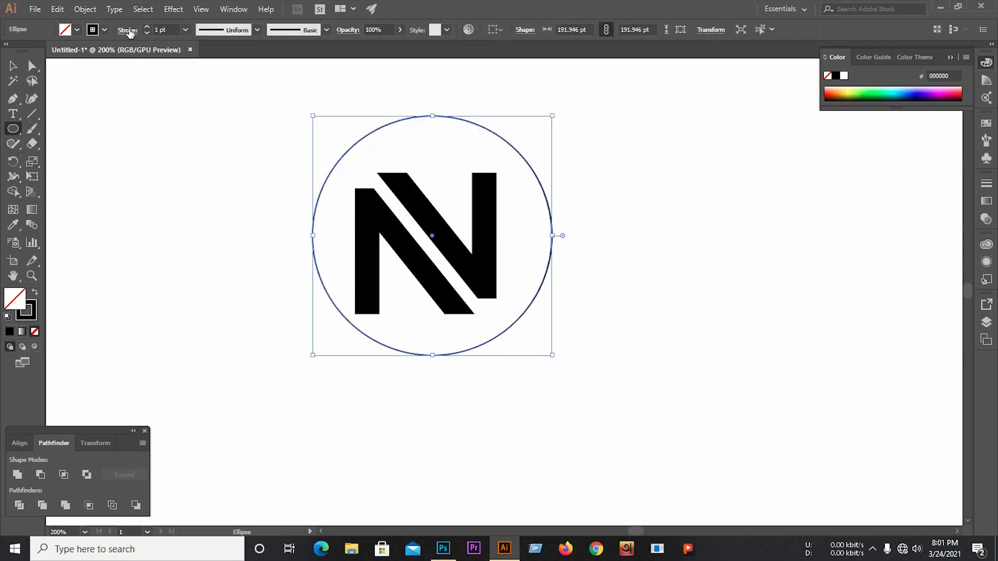
left_click_drag(145, 26, 146, 26)
left_click(146, 26)
left_click(145, 27)
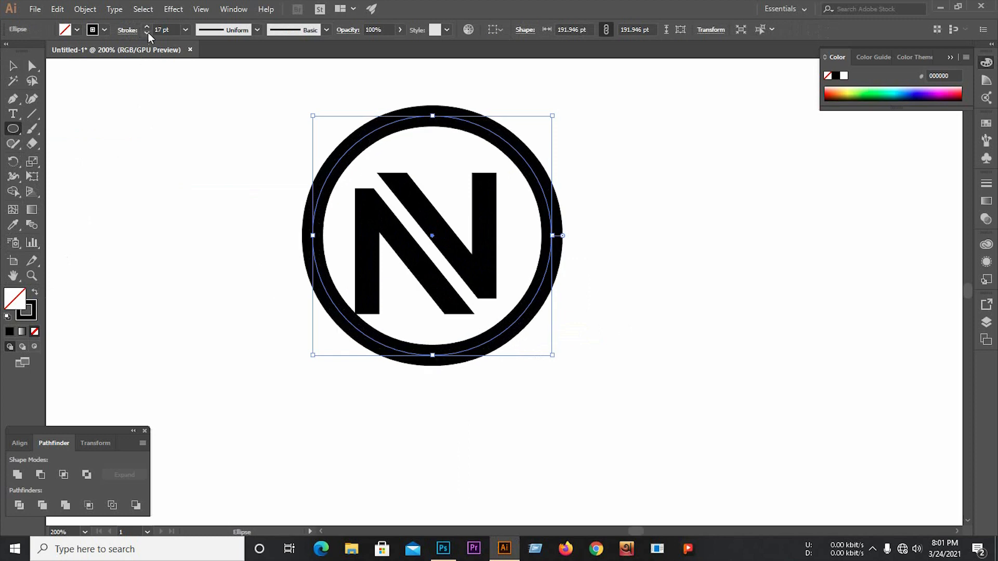
Center-align the circle and the N group horizontally and vertically.
left_click(13, 66)
left_click(211, 150)
key("ctrl+a")
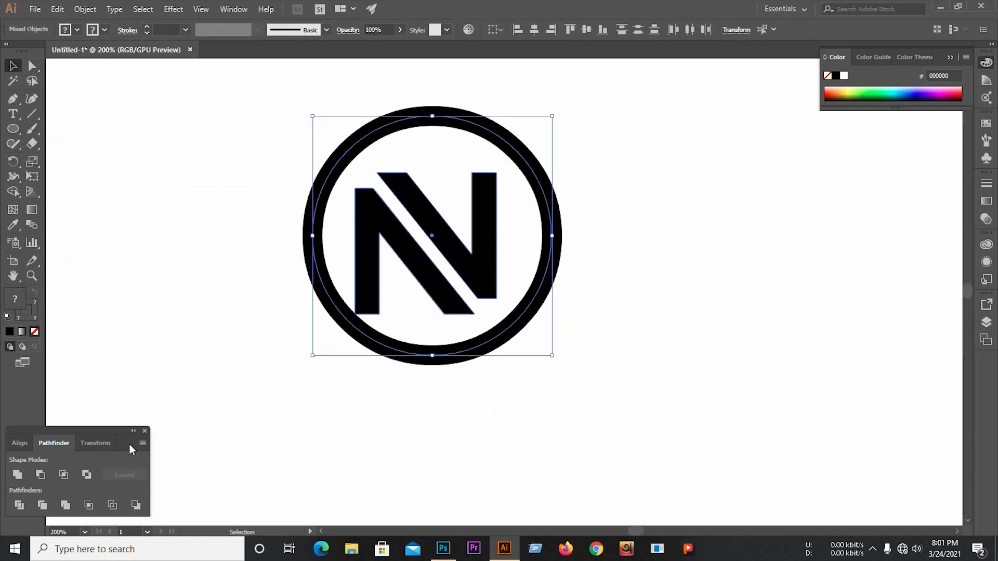
left_click(20, 444)
left_click(40, 475)
left_click(116, 475)
left_click(197, 347)
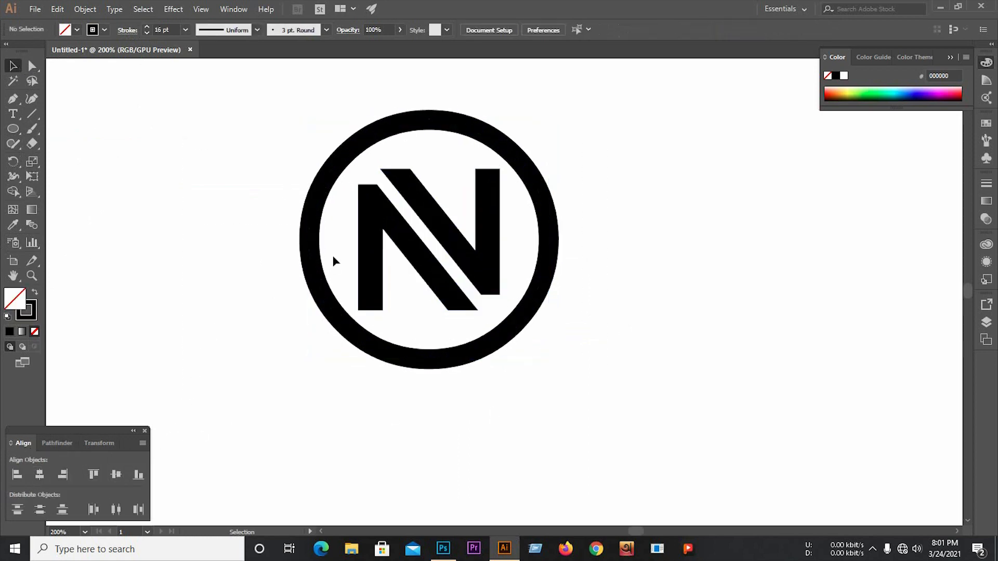
Scale the circle down to about 189 pt wide around the N.
left_click(314, 203)
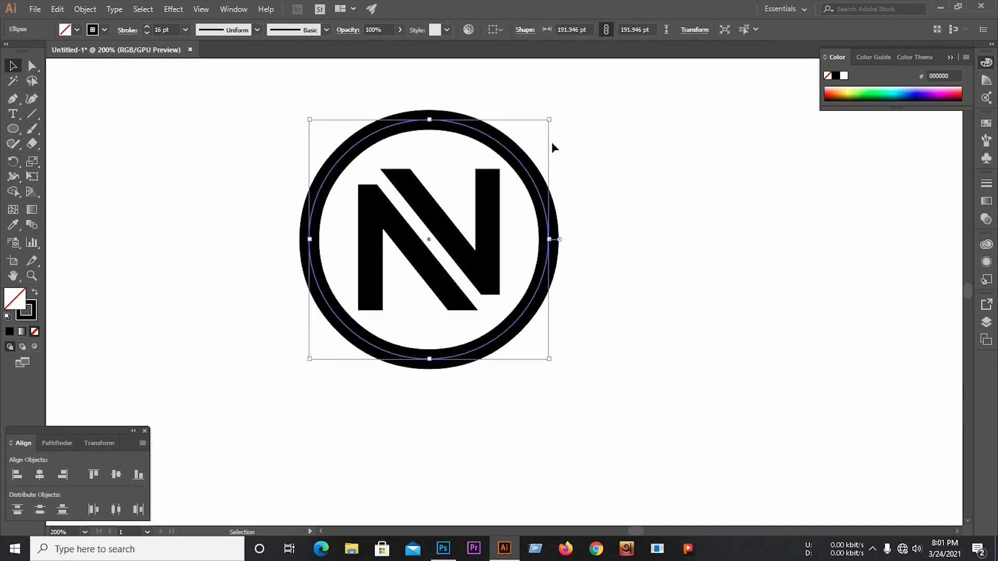
scroll(550, 128, "up", 1)
left_click_drag(549, 117, 552, 122)
left_click(559, 201)
scroll(559, 200, "down", 1)
left_click(475, 163)
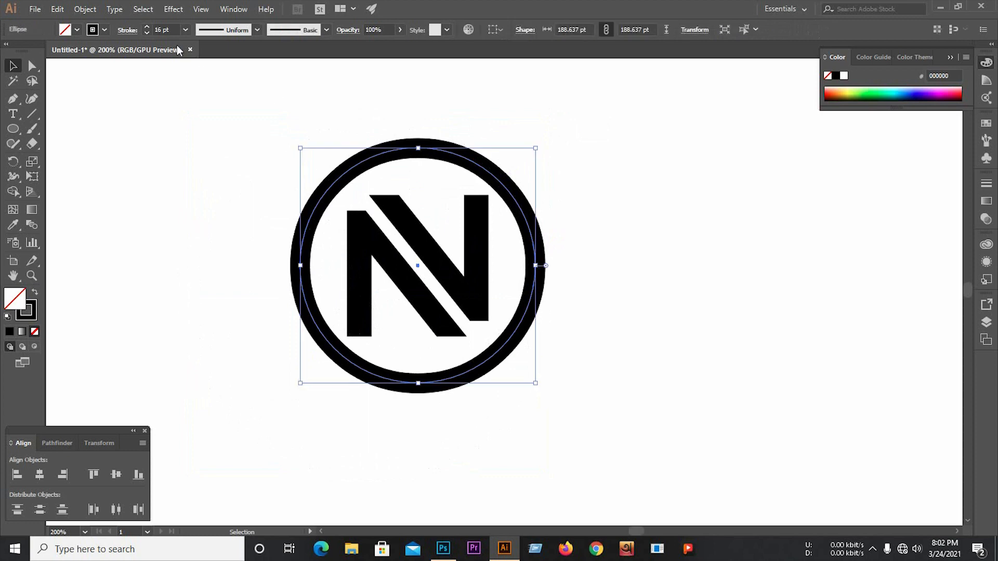
Expand the circle's fill and stroke into a filled ring shape.
left_click(85, 9)
left_click(114, 139)
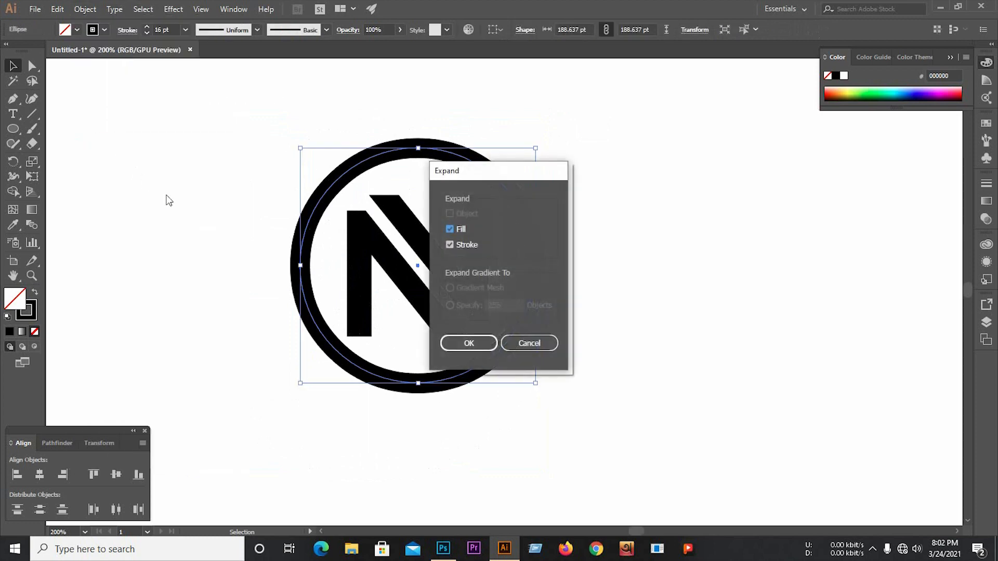
left_click(473, 345)
left_click(655, 281)
Extend the N's upper-left and lower-right diagonal ends past the ring by moving their anchor points.
left_click(34, 67)
left_click_drag(398, 196, 323, 98)
left_click_drag(369, 195, 303, 114)
left_click_drag(438, 338, 520, 403)
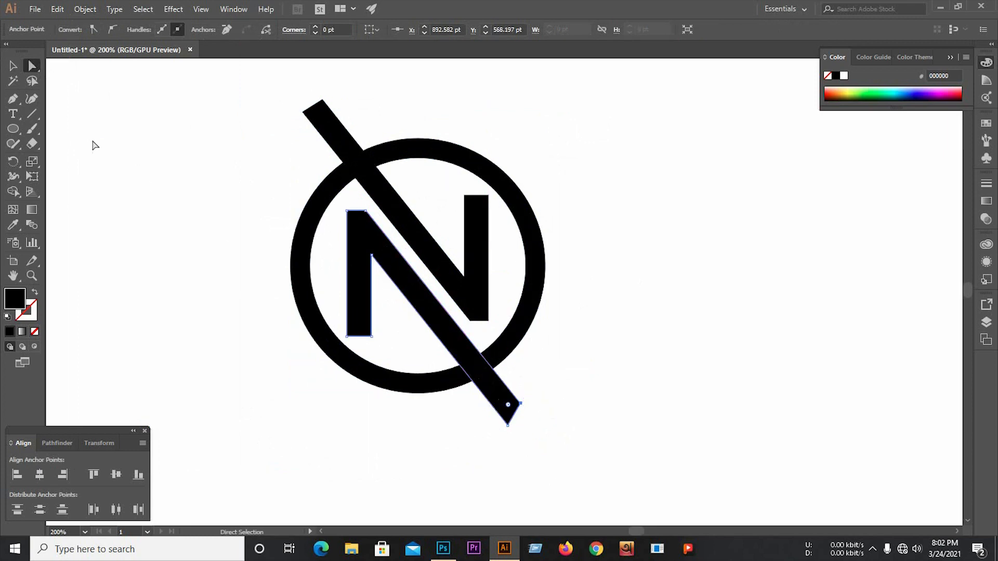
Divide the ring and the extended N with Pathfinder and ungroup the resulting pieces.
left_click(13, 67)
left_click_drag(121, 104, 602, 383)
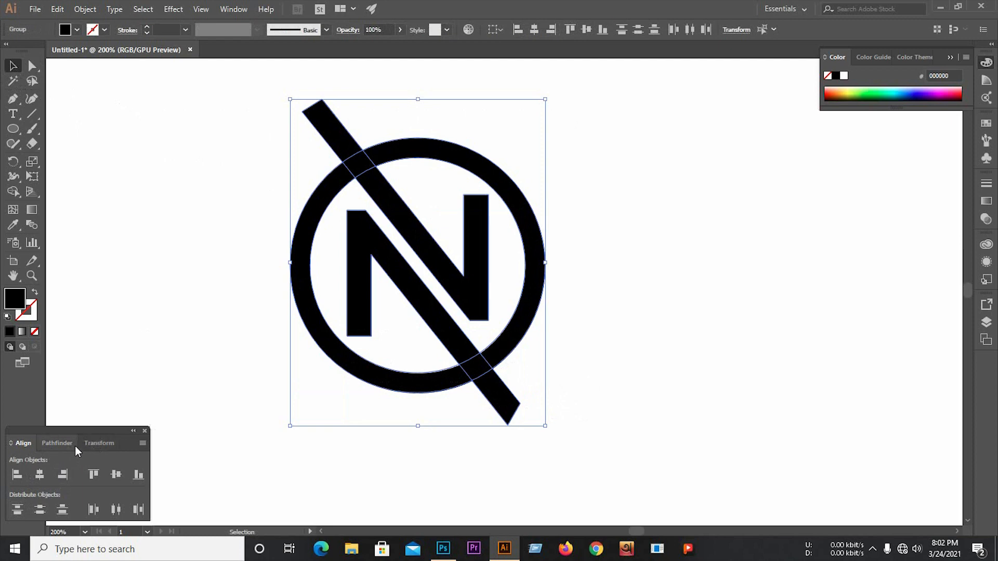
left_click(57, 444)
left_click(20, 504)
right_click(491, 289)
left_click(521, 380)
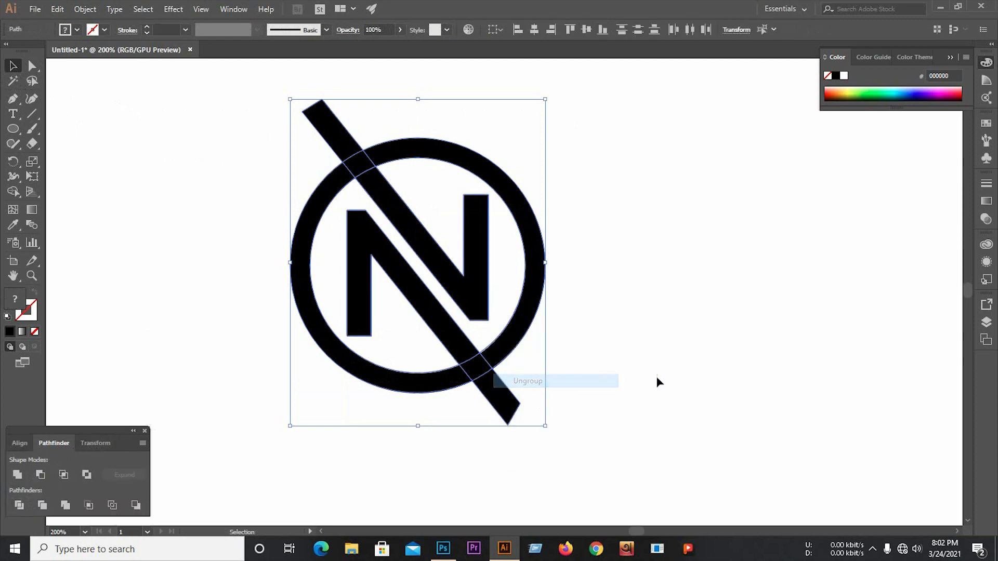
left_click(657, 381)
Delete the two diagonal ends that protrude outside the ring.
left_click(497, 390)
key("Delete")
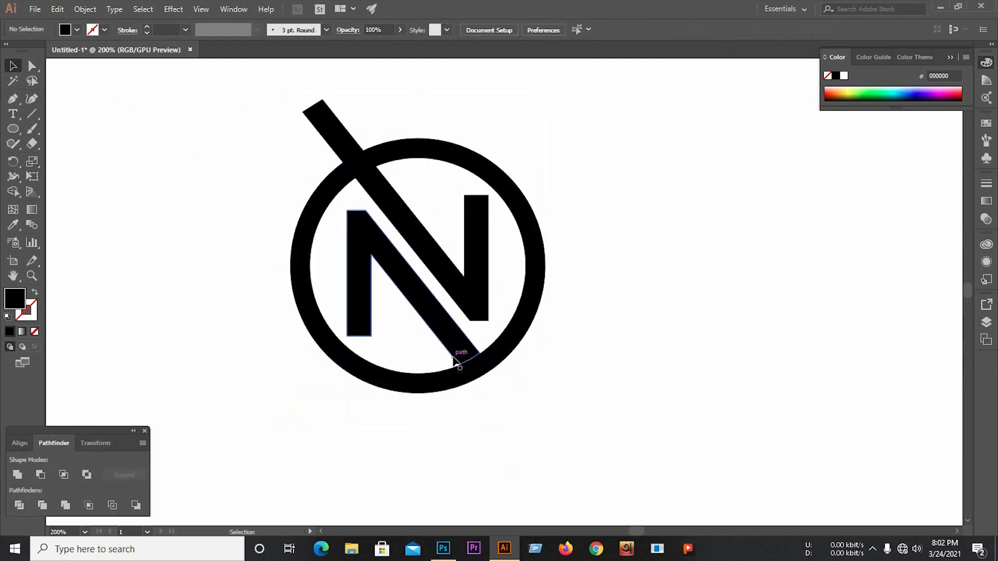
left_click(331, 110)
key("Delete")
Offset the paths of the two pieces where the diagonals cross the ring by 32 pt.
left_click(365, 176)
left_click(468, 364, "shift")
left_click(86, 9)
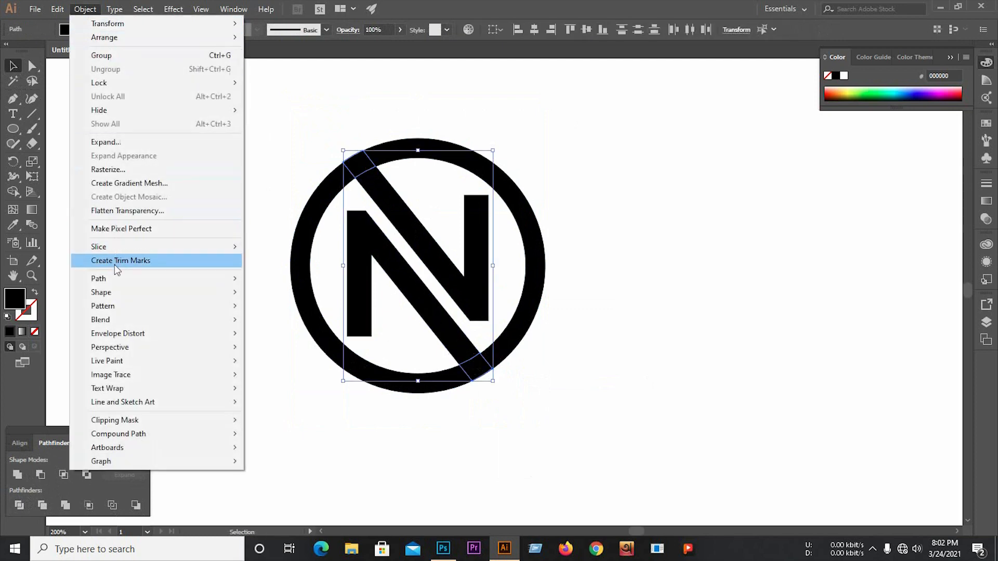
mouse_move(126, 279)
left_click(300, 324)
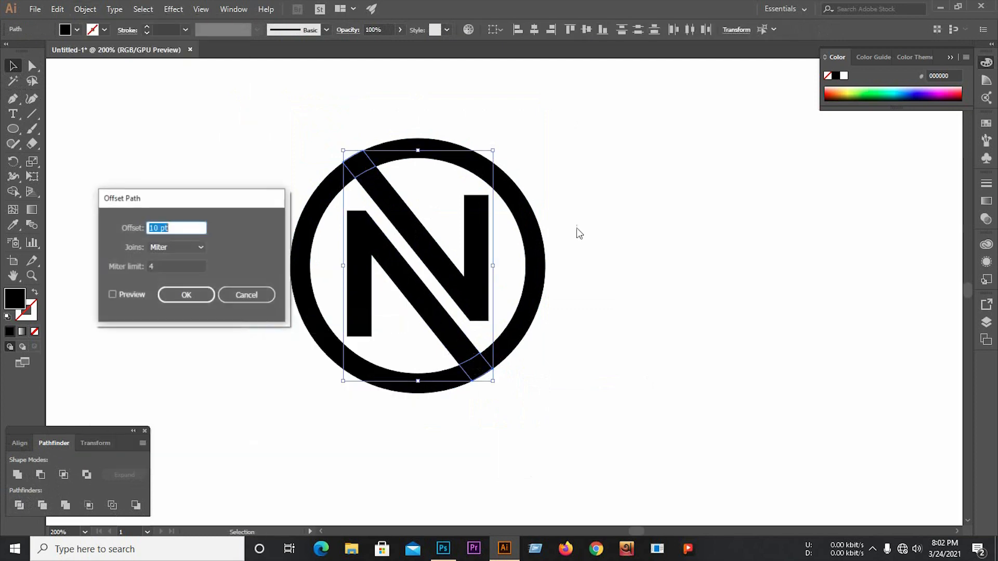
left_click(124, 294)
left_click(177, 228)
key("Up")
key("Up")
key("Up")
key("Up")
key("Up")
key("Up")
key("Up")
key("Up")
key("Up")
key("Up")
key("Up")
key("Up")
key("Up")
key("Up")
key("Up")
key("Up")
key("Up")
key("Up")
key("Up")
key("Up")
key("Up")
key("Up")
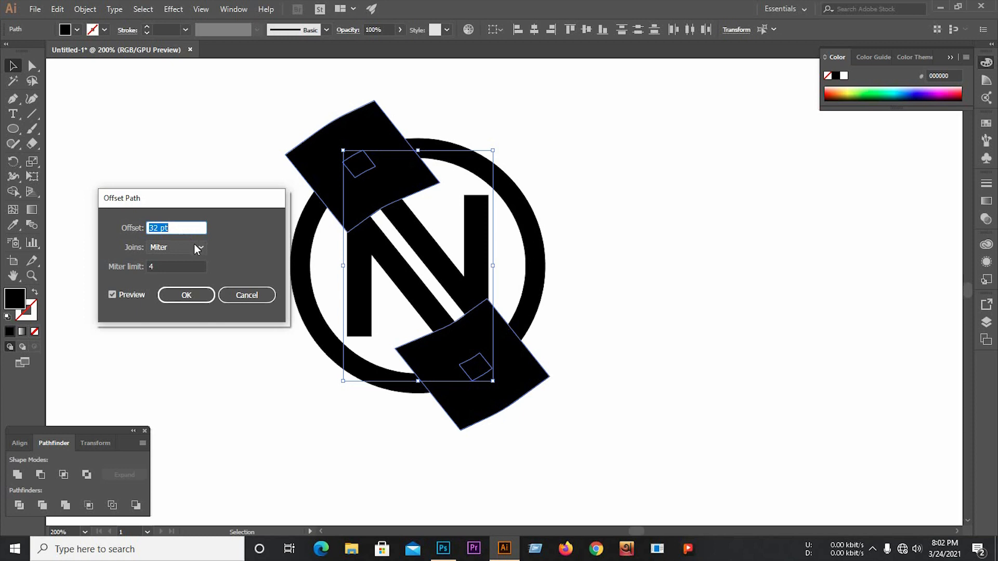
left_click(206, 296)
Divide the whole logo together with the offset shapes and ungroup the result.
left_click_drag(210, 139, 616, 489)
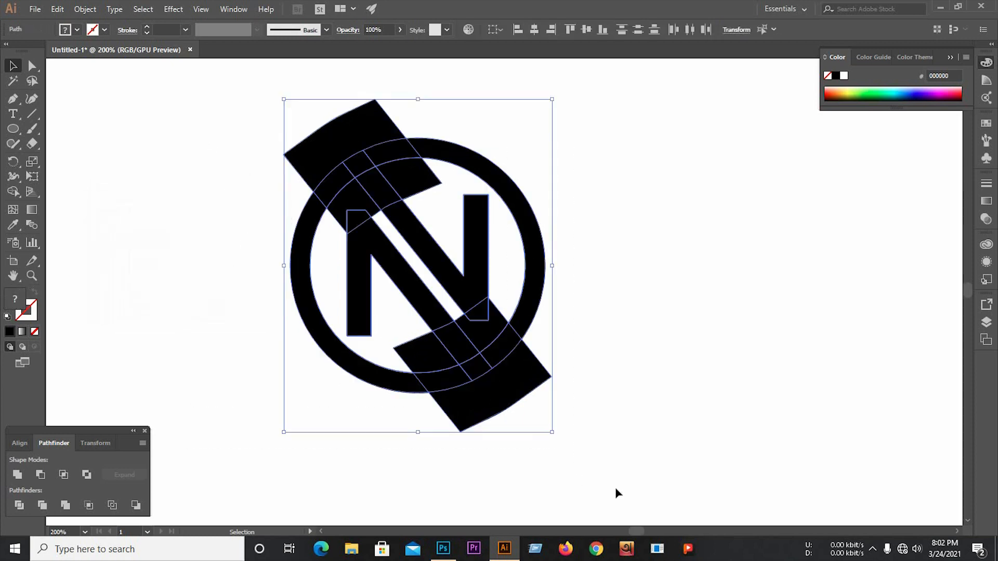
left_click(19, 506)
right_click(357, 236)
left_click(401, 328)
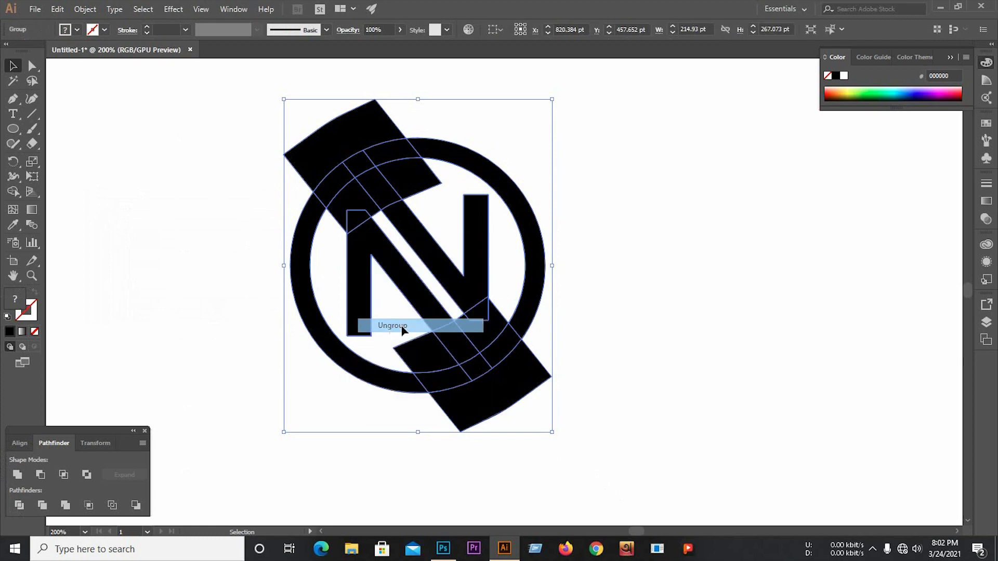
left_click(590, 333)
Delete the surplus offset pieces around both diagonal ends, leaving one gap in the ring beside each end.
left_click(520, 347)
key("Delete")
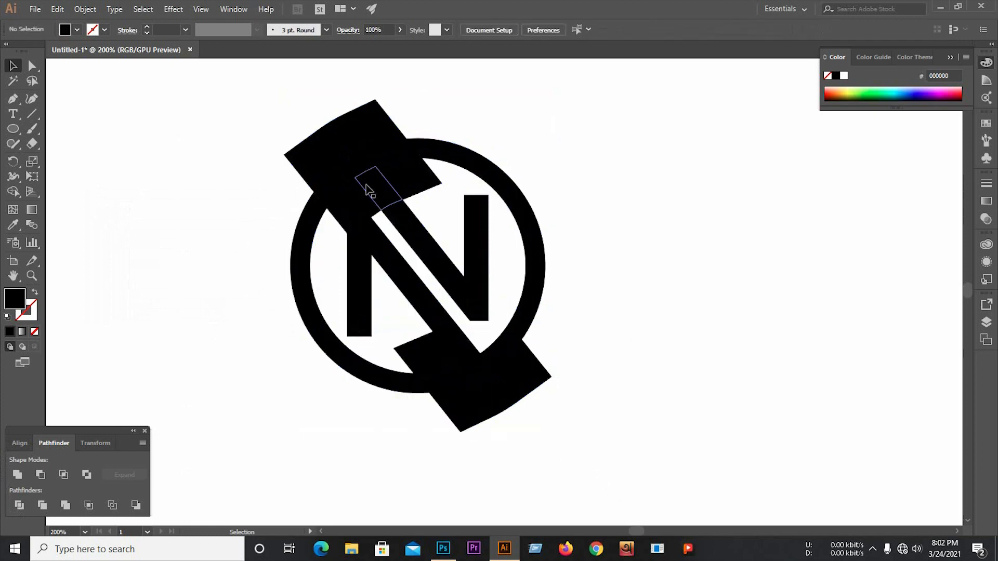
left_click(356, 200)
key("Delete")
left_click(334, 137)
key("Delete")
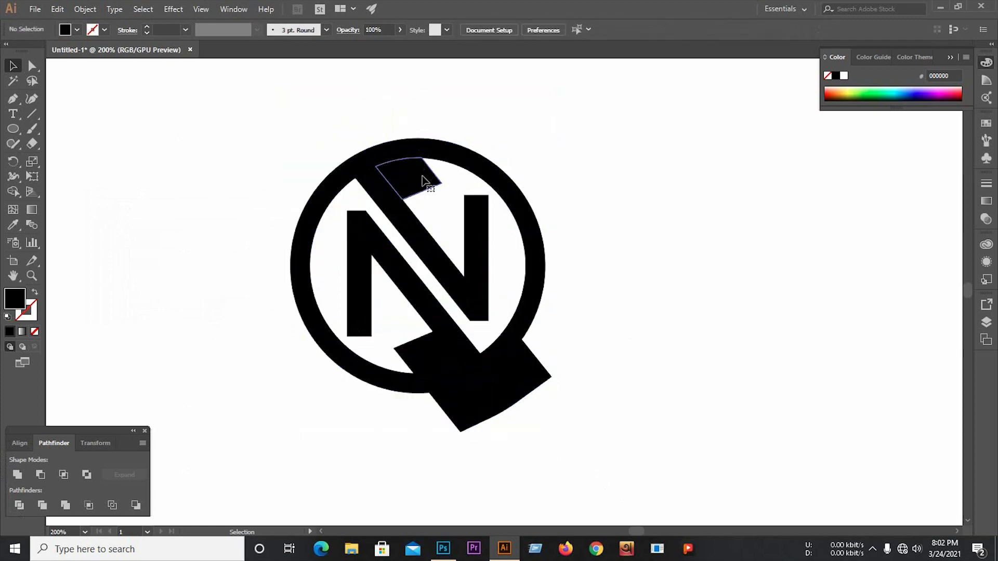
left_click(422, 178)
key("Delete")
left_click(339, 190)
key("Delete")
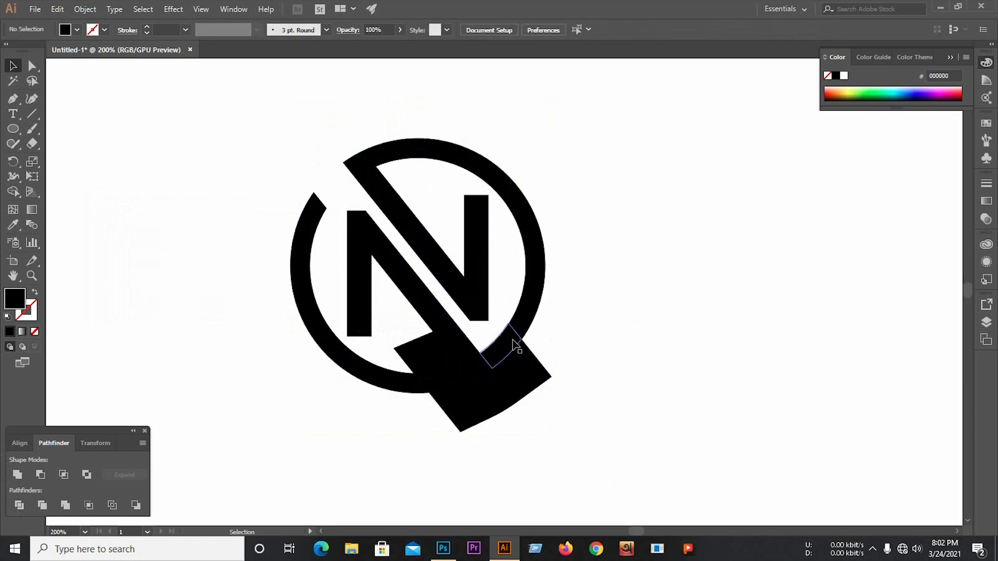
left_click(501, 351)
key("Delete")
left_click(518, 373)
key("Delete")
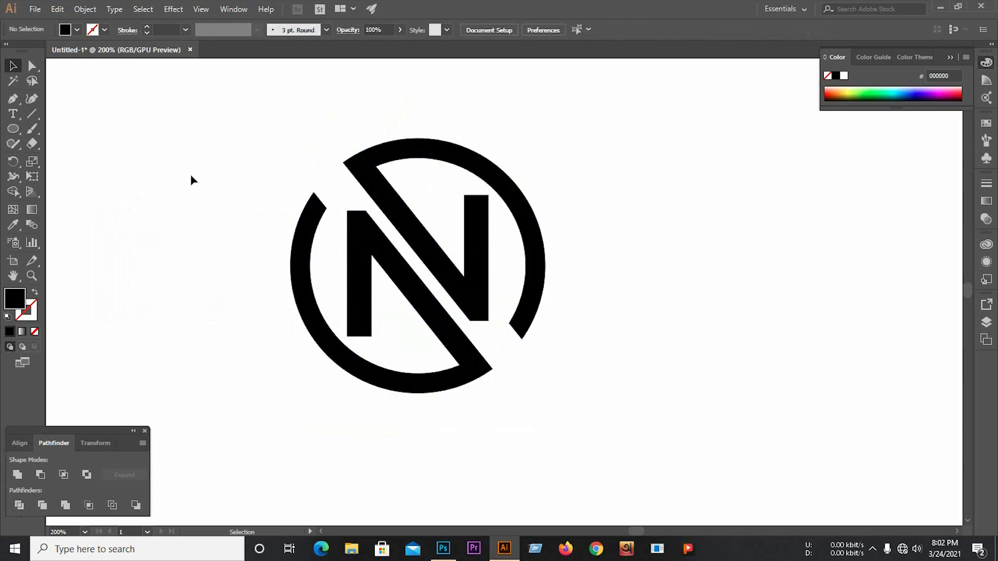
Delete the leftover unfilled, unstroked paths inside the logo, using the Magic Wand for the remaining ones.
left_click_drag(191, 175, 626, 432)
left_click(598, 356)
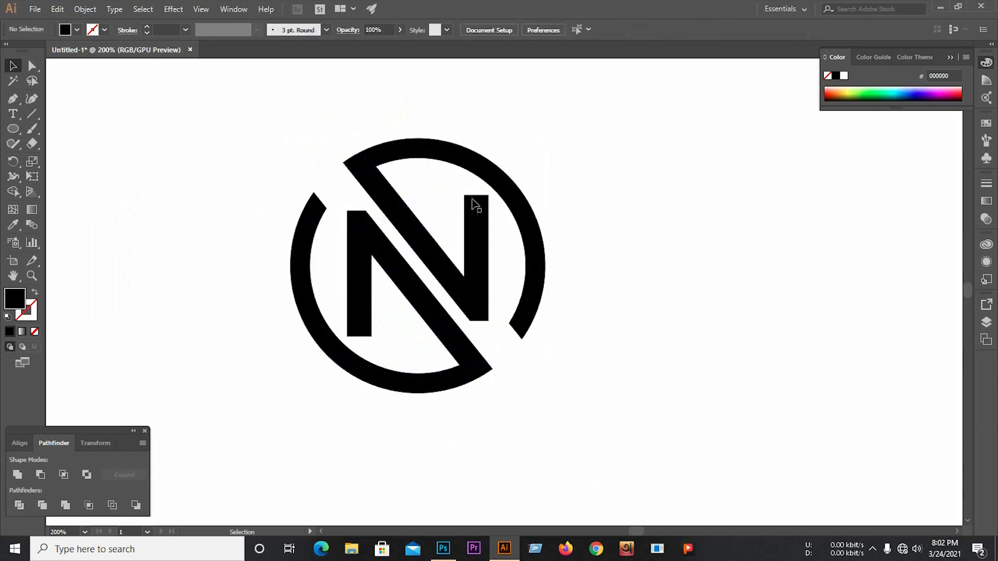
left_click(440, 186)
key("Delete")
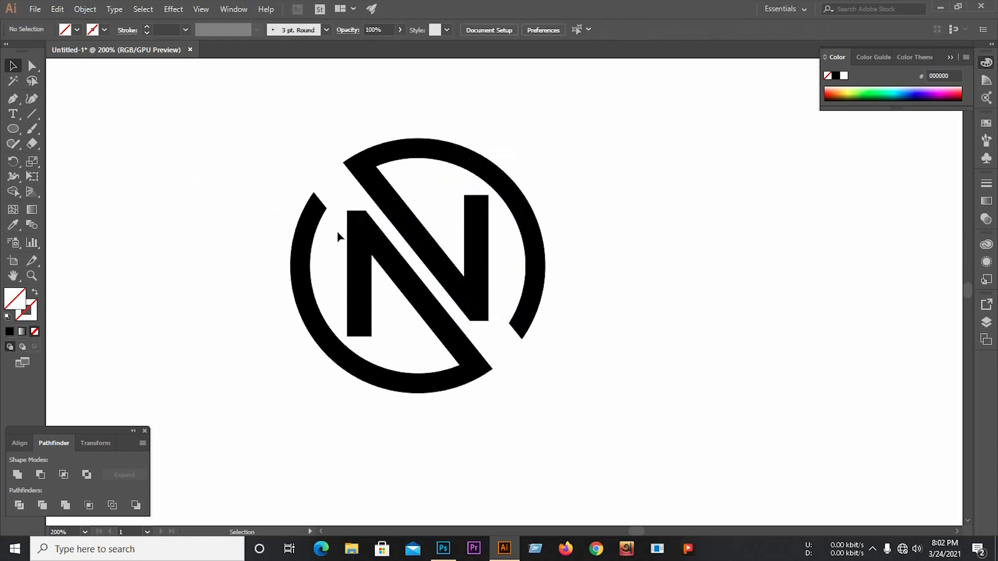
left_click(341, 233)
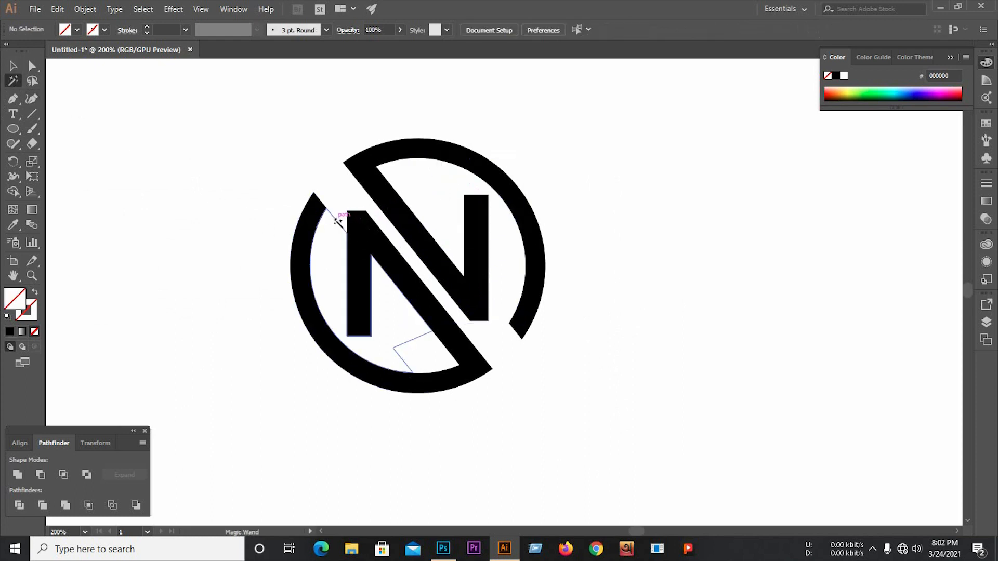
key("Delete")
left_click(13, 66)
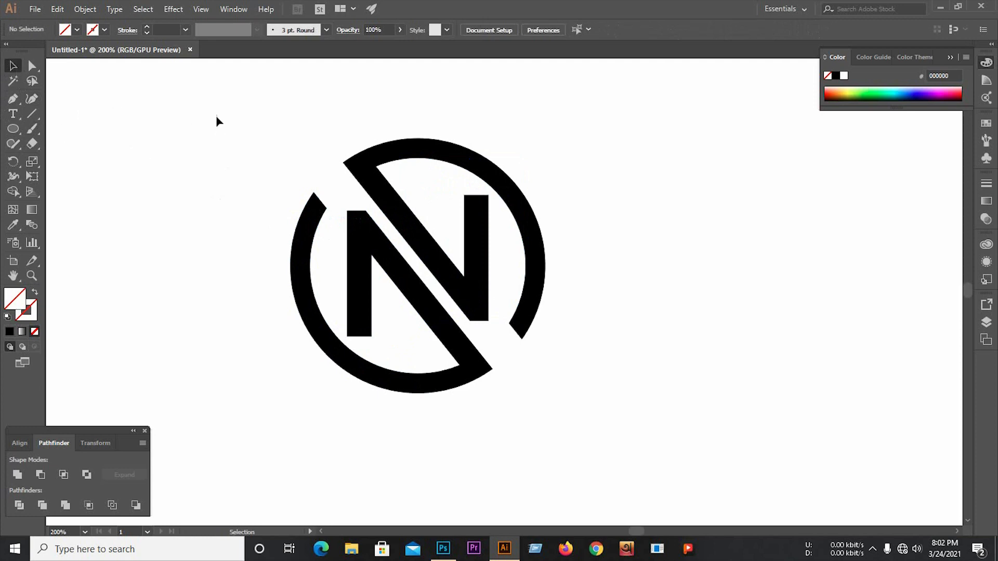
left_click_drag(219, 122, 622, 411)
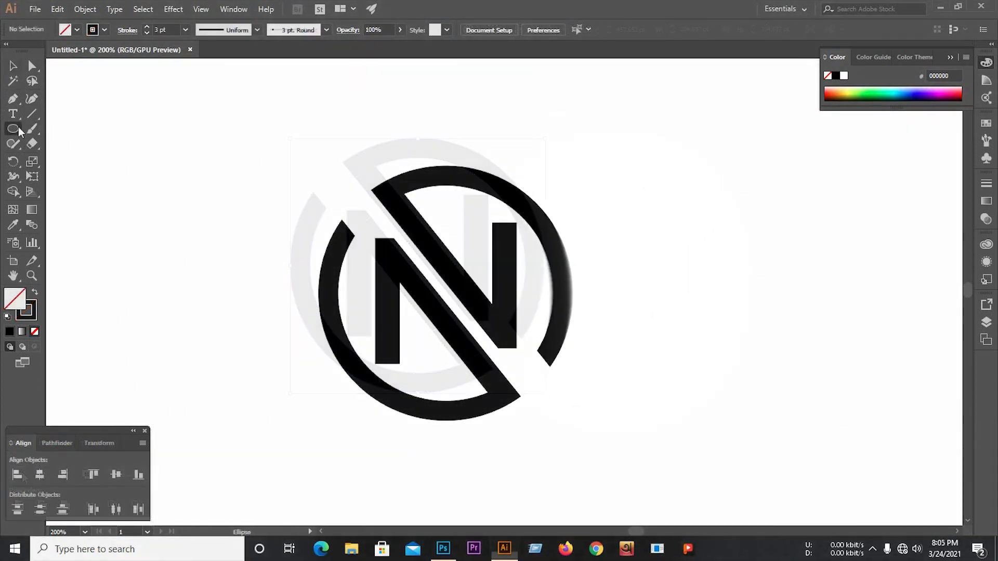
Draw a thin circle about 191 pt wide and center it horizontally and vertically on the logo.
left_click_drag(213, 248, 252, 367)
left_click(13, 66)
left_click(130, 115)
left_click_drag(158, 95, 493, 389)
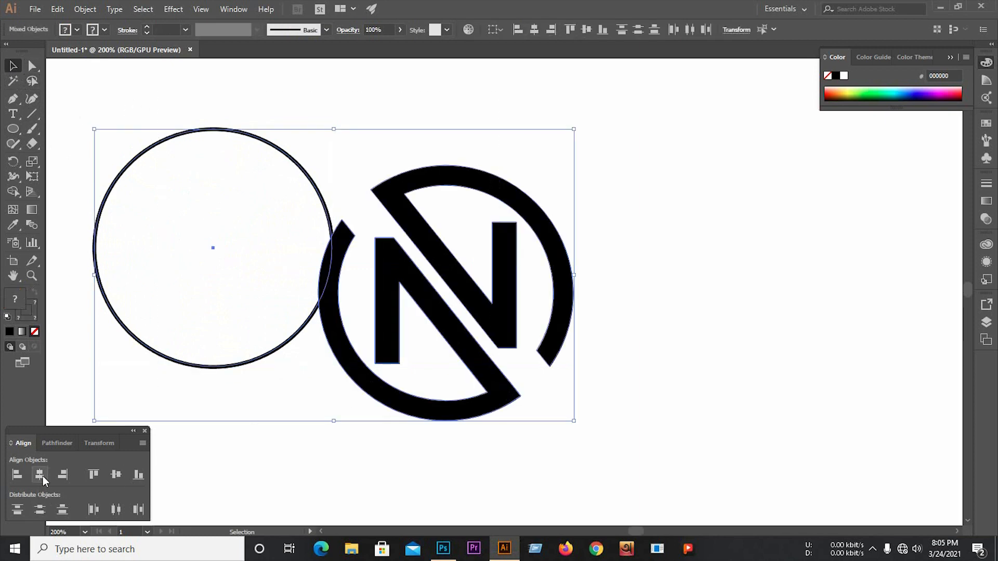
left_click(40, 474)
left_click(116, 475)
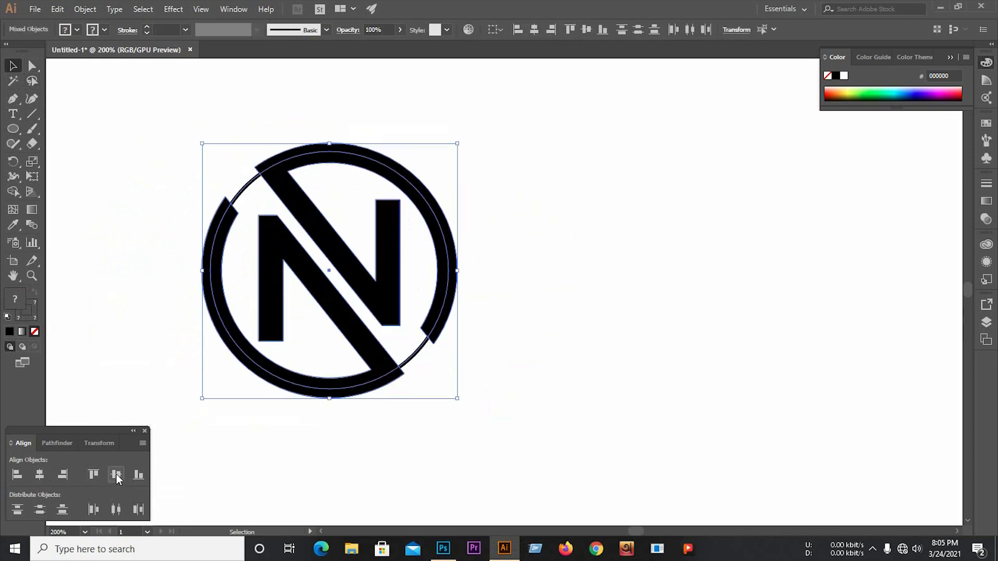
left_click(105, 310)
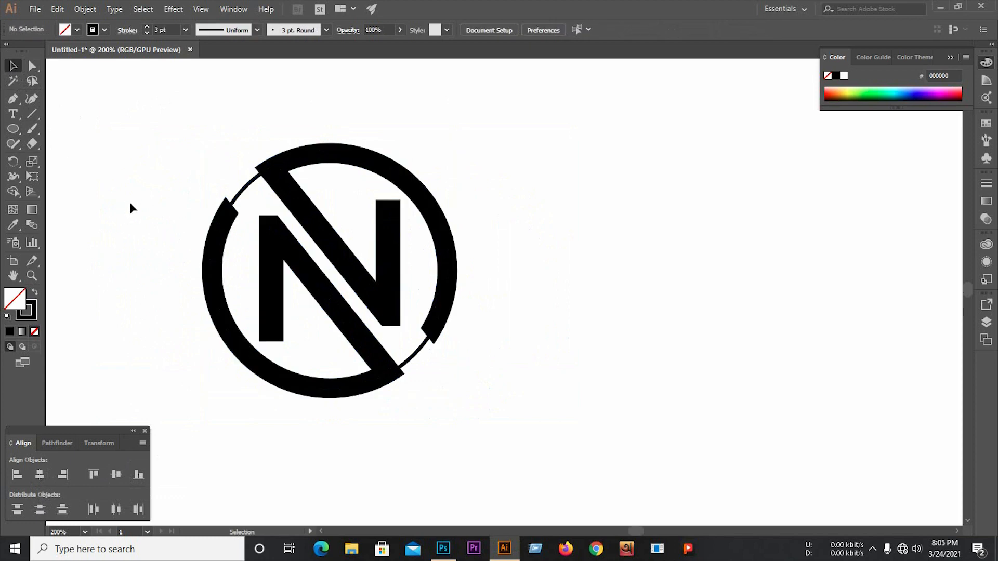
Apply the Arrow 7 arrowhead to the end point of the thin circle's stroke.
scroll(148, 175, "up", 1)
left_click(293, 198)
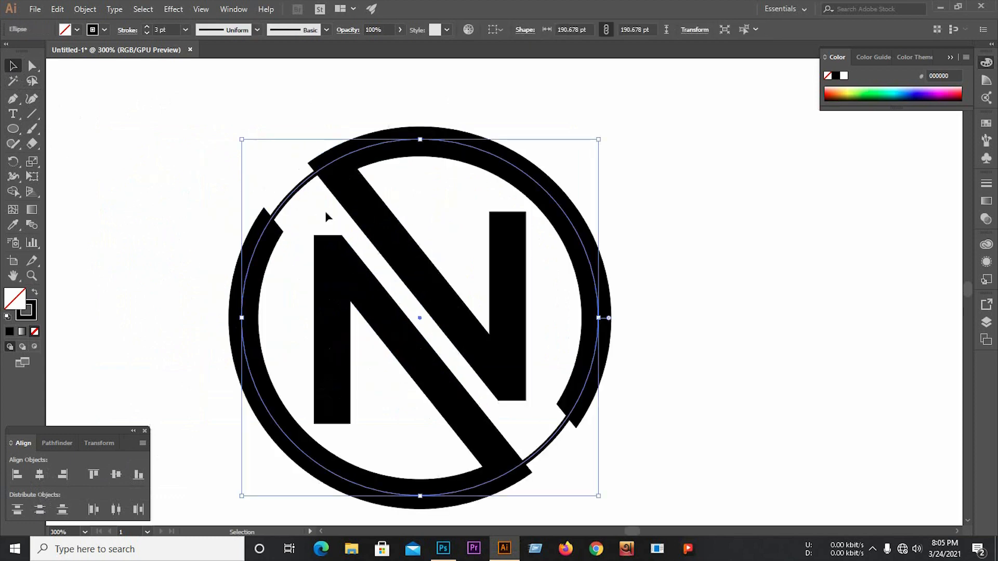
left_click_drag(601, 138, 599, 139)
left_click(127, 31)
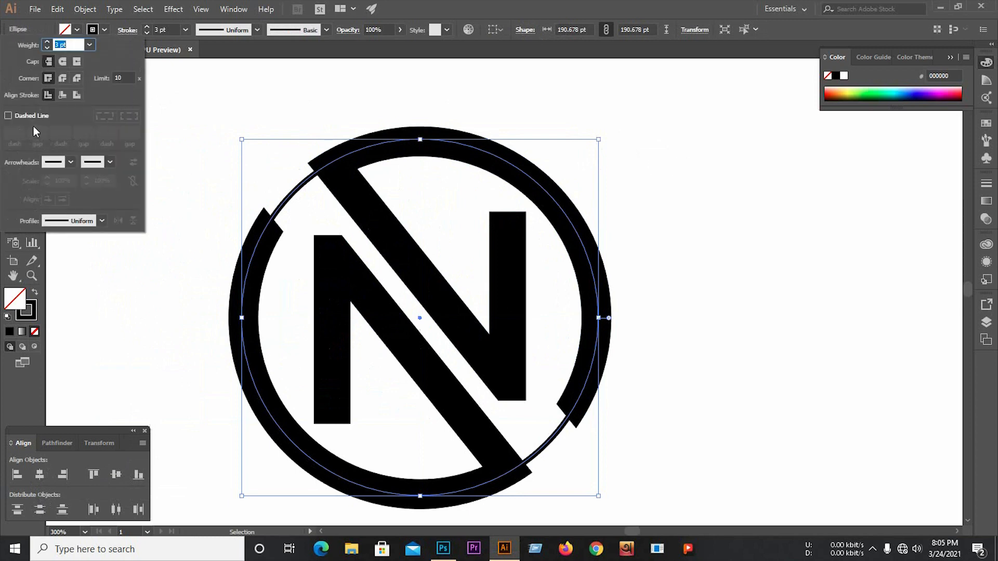
left_click(65, 163)
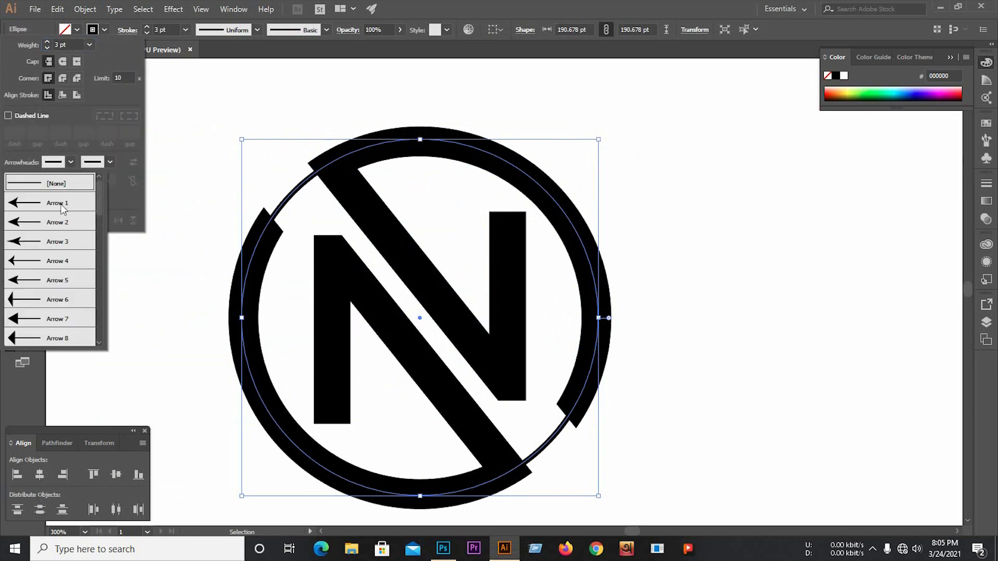
left_click(109, 162)
left_click(109, 163)
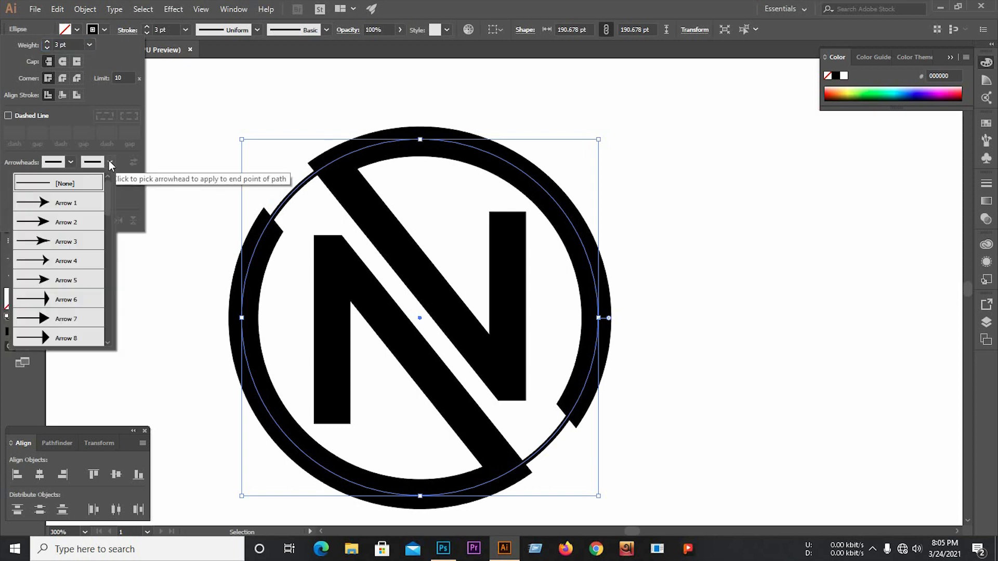
left_click(69, 317)
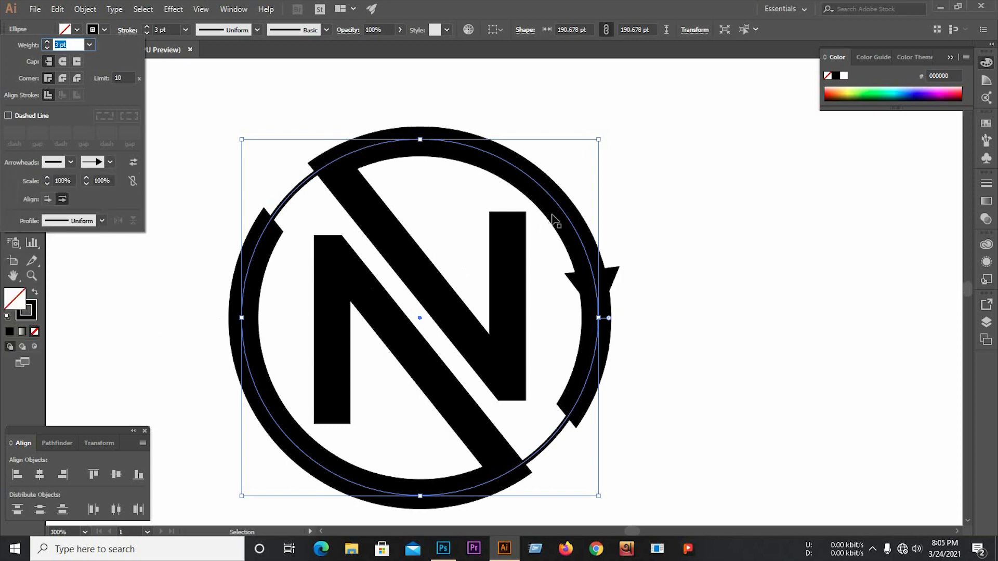
Rotate the thin circle about its center until its arrowhead caps the ring's open end at the upper left.
left_click(568, 118)
left_click_drag(599, 134, 253, 188)
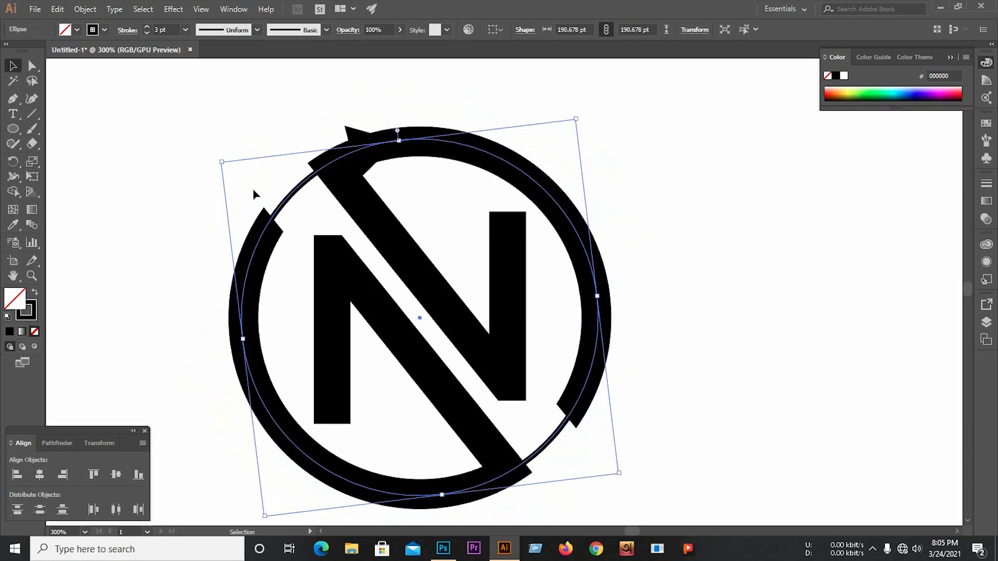
left_click_drag(216, 159, 188, 220)
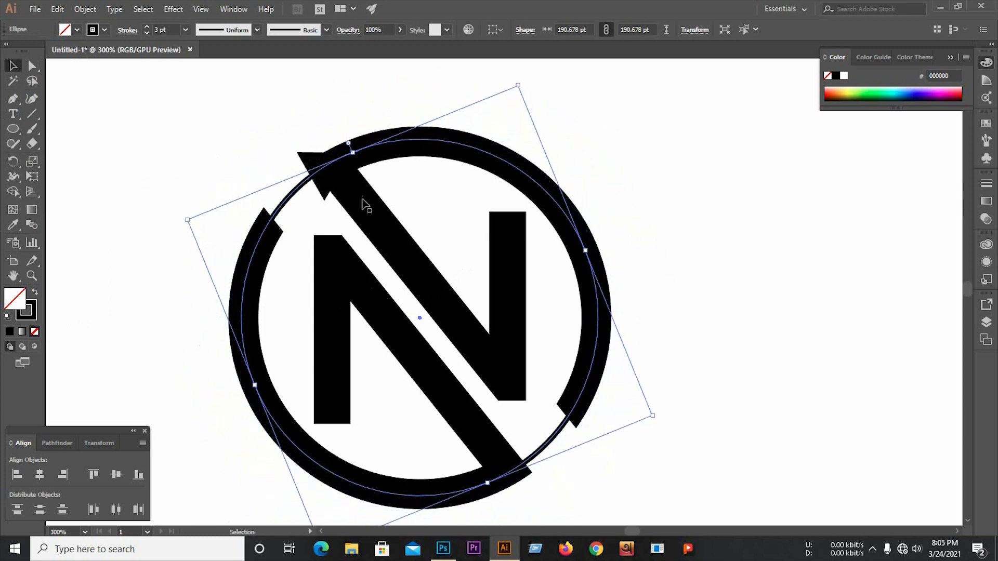
left_click_drag(658, 418, 680, 332)
left_click(720, 306)
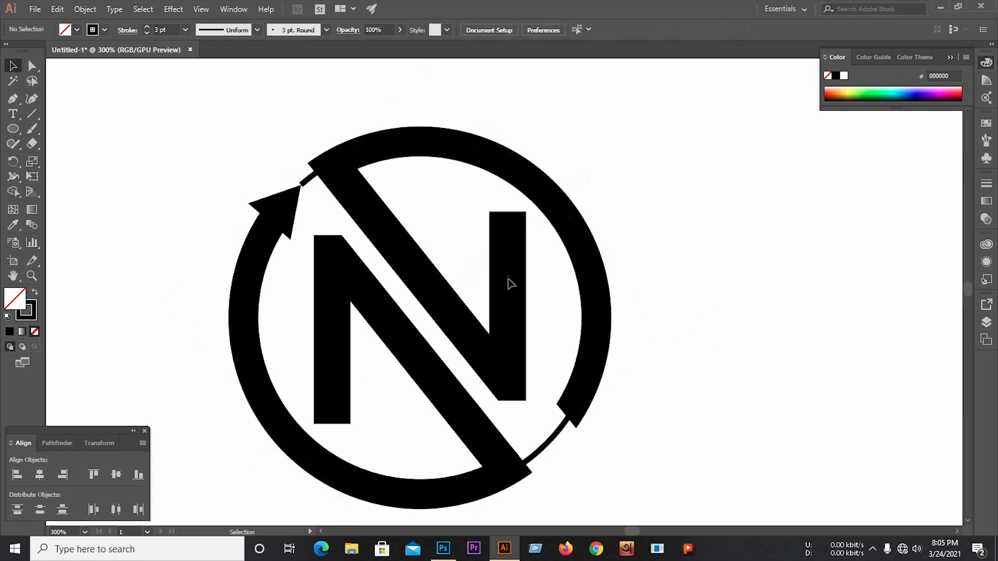
Place a copy of the arrowed circle to the right of the logo and reflect it across the vertical axis.
scroll(297, 223, "down", 1)
left_click_drag(313, 199, 640, 196)
right_click(640, 196)
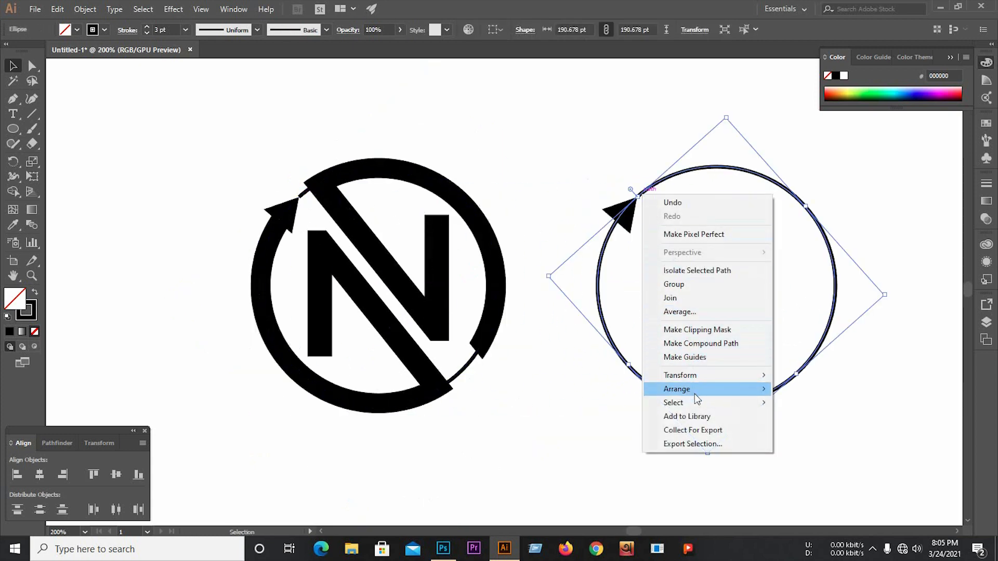
mouse_move(698, 399)
mouse_move(699, 378)
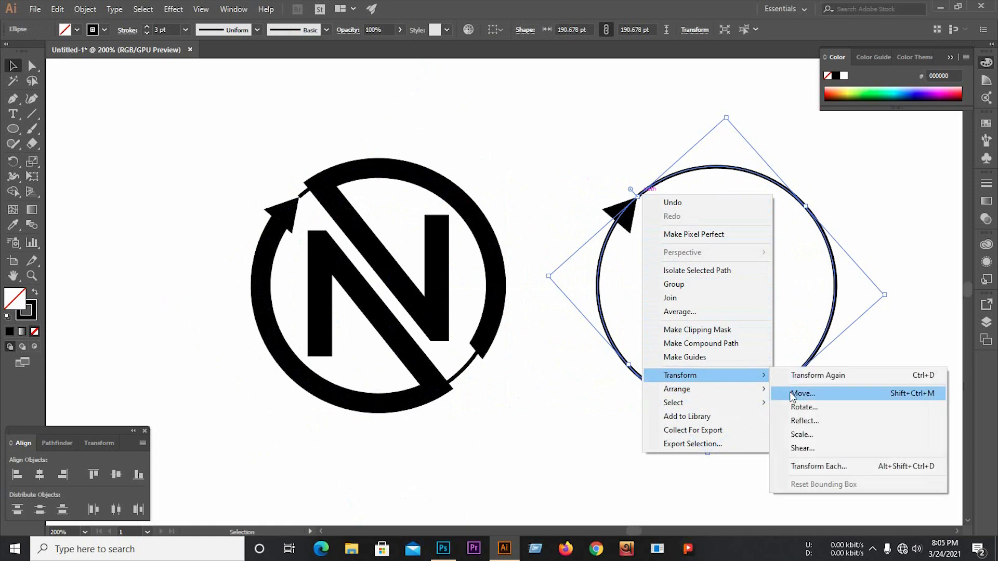
left_click(819, 419)
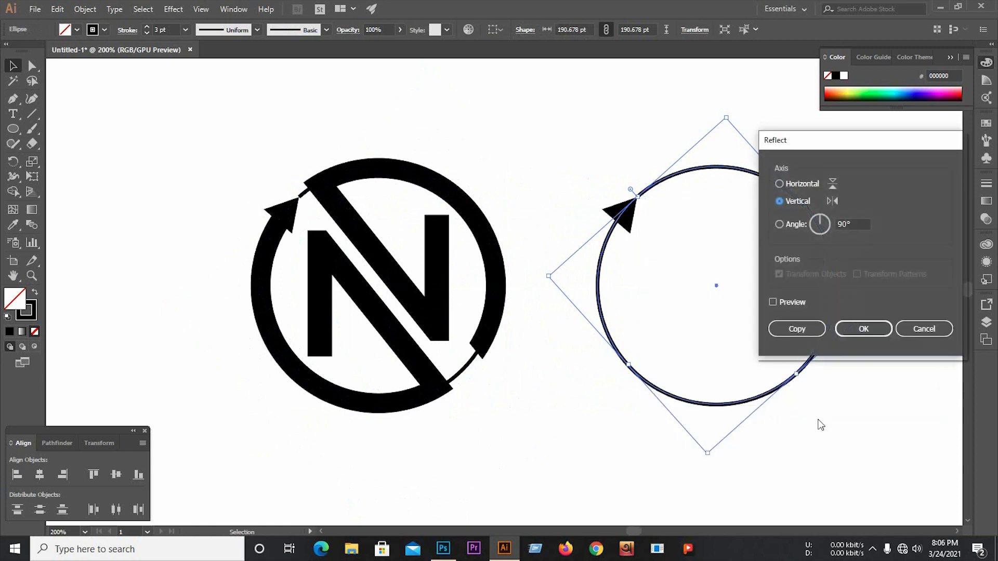
left_click(773, 302)
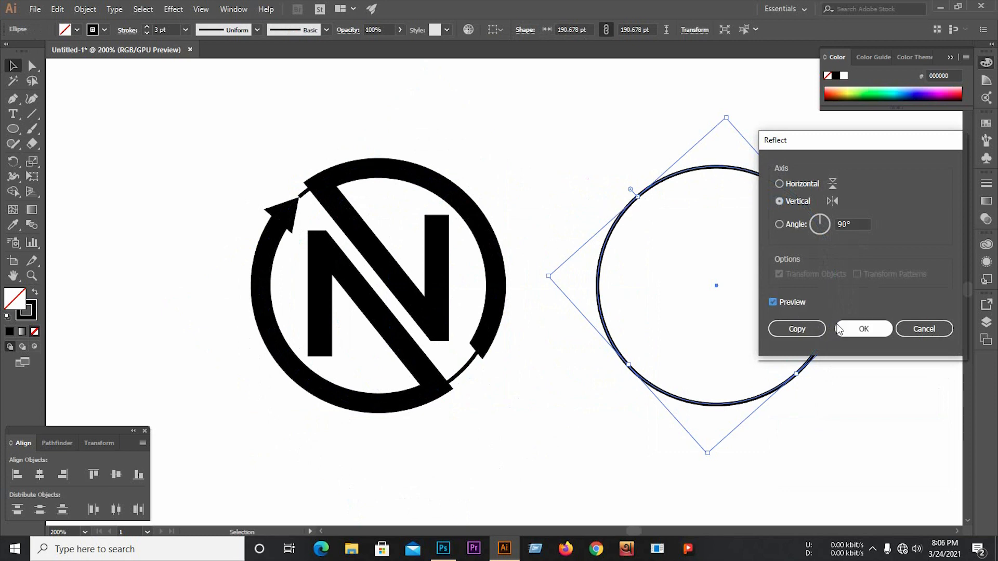
left_click(853, 333)
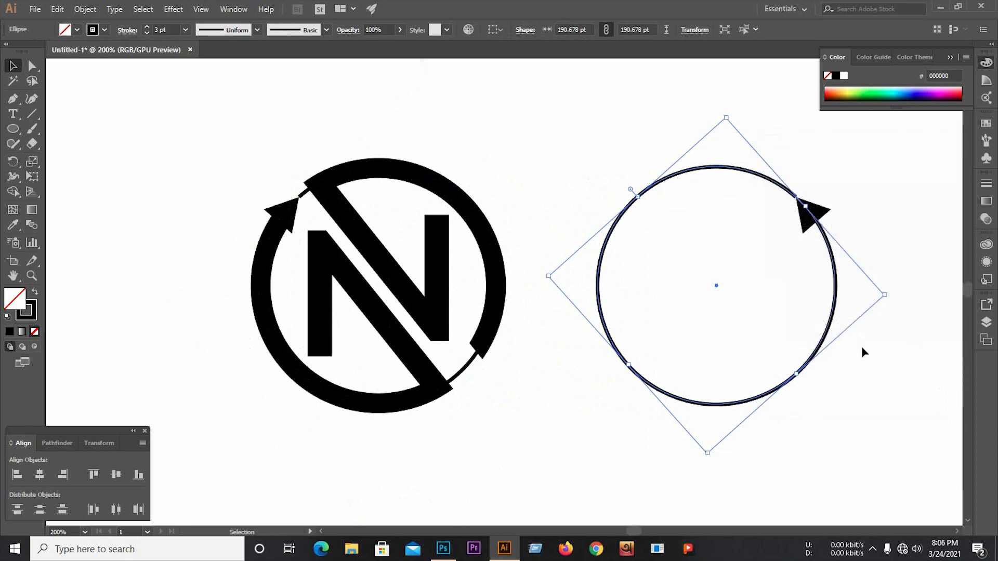
Reflect the copied circle across the horizontal axis and move it onto the logo, its arrowhead capping the lower-right ring end.
right_click(835, 285)
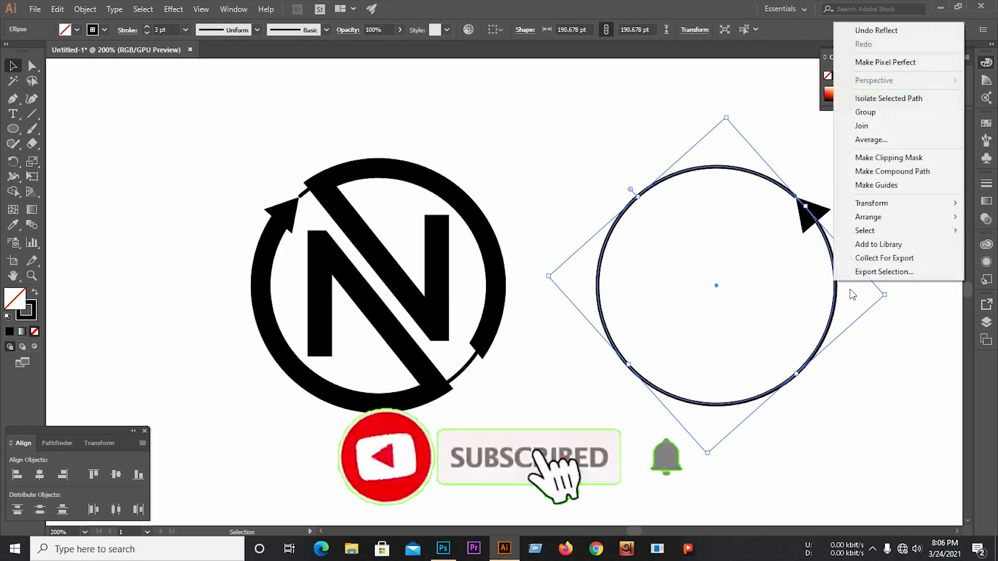
mouse_move(875, 204)
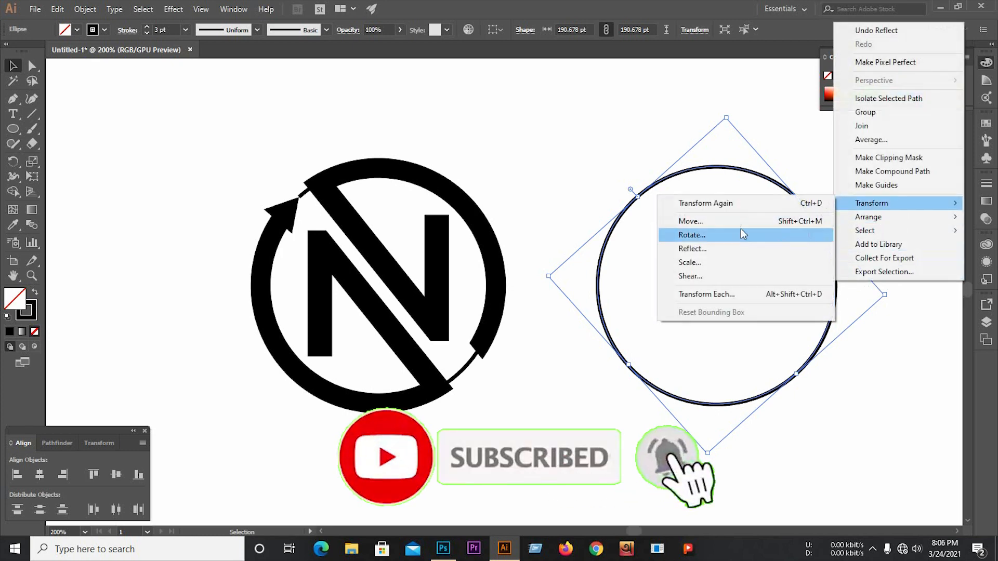
left_click(710, 253)
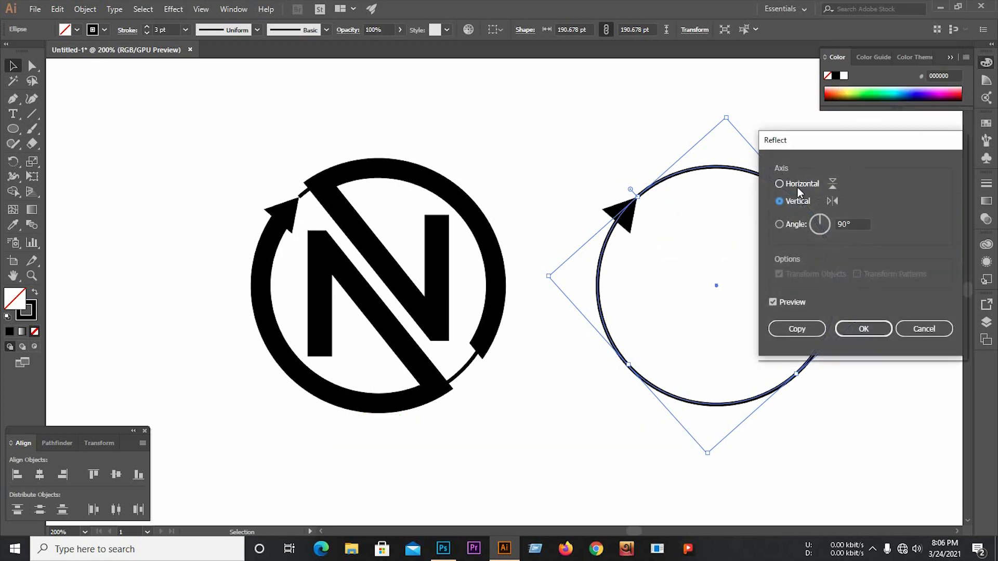
left_click(798, 190)
left_click(863, 329)
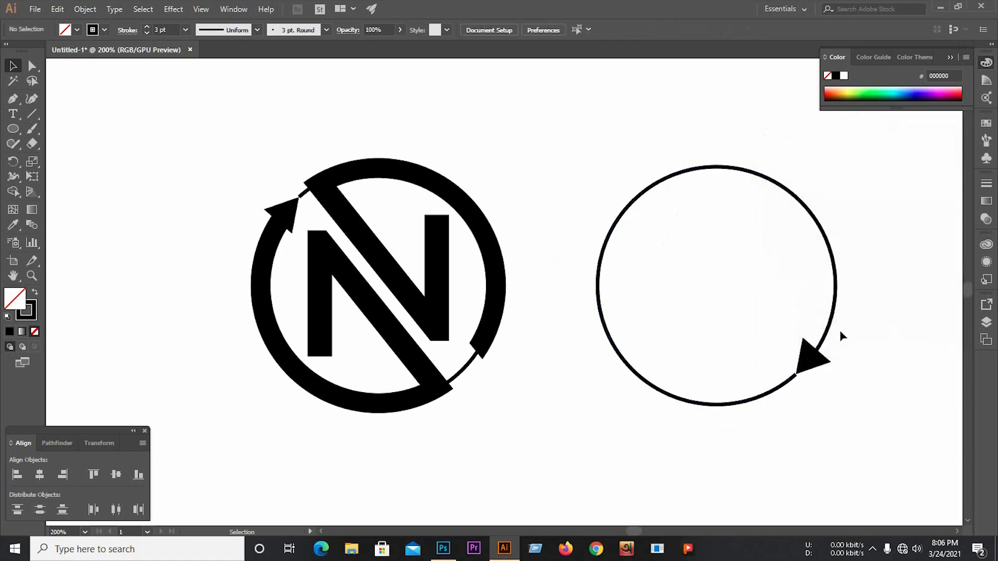
left_click_drag(837, 301, 496, 308)
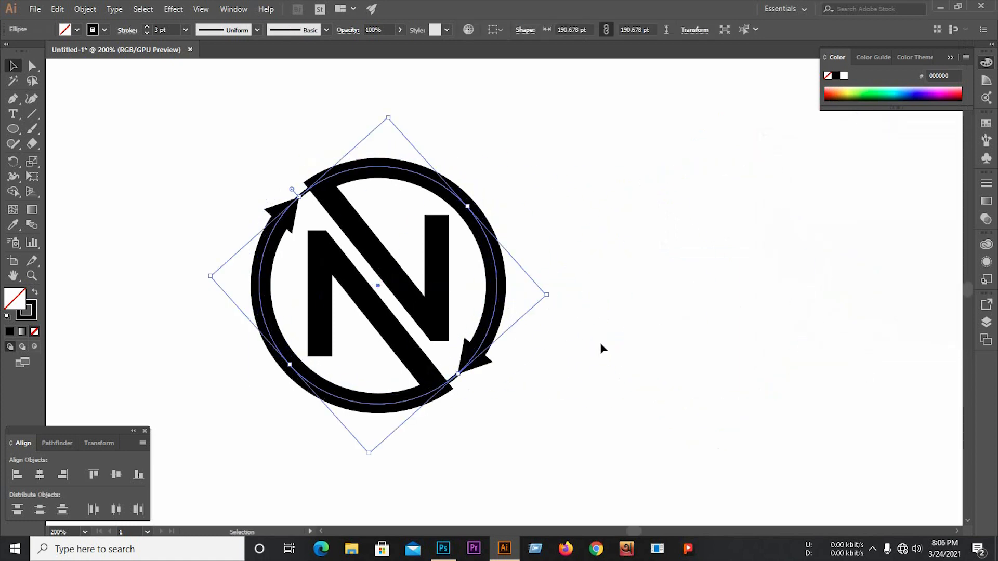
left_click(610, 353)
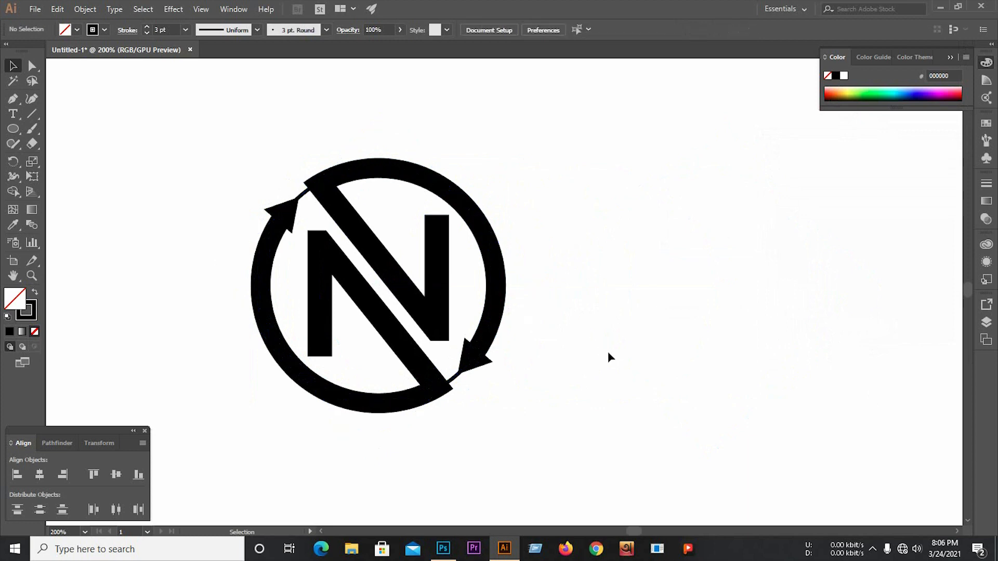
Expand the appearance of the whole logo, then expand its fill and stroke into plain shapes.
left_click_drag(185, 151, 590, 475)
left_click(85, 9)
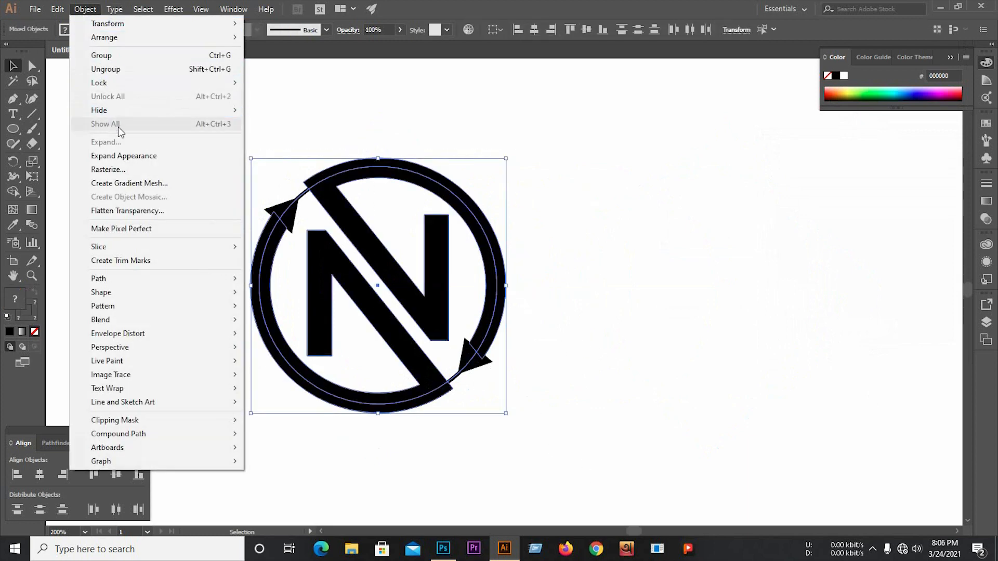
left_click(121, 156)
left_click(86, 10)
left_click(120, 140)
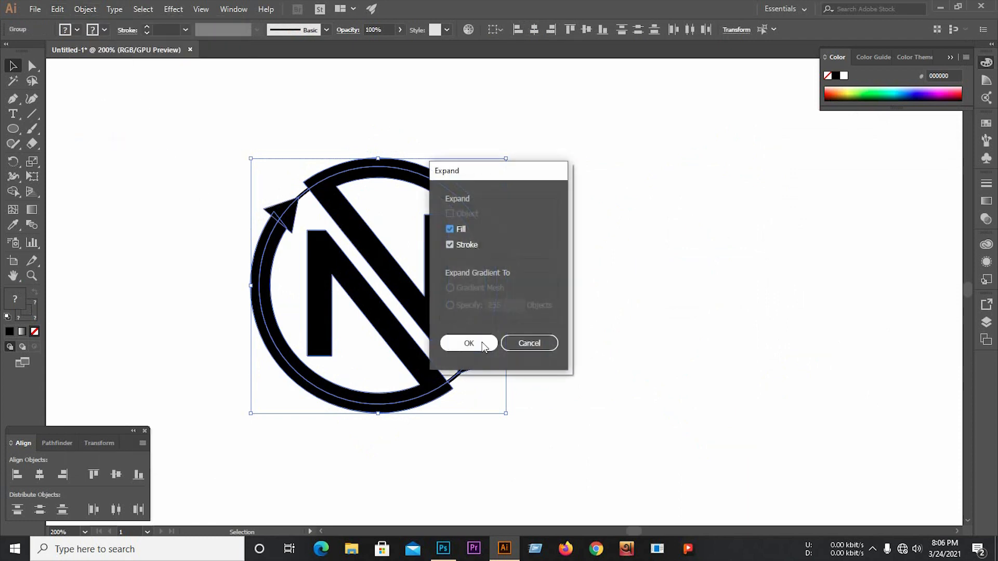
left_click(469, 343)
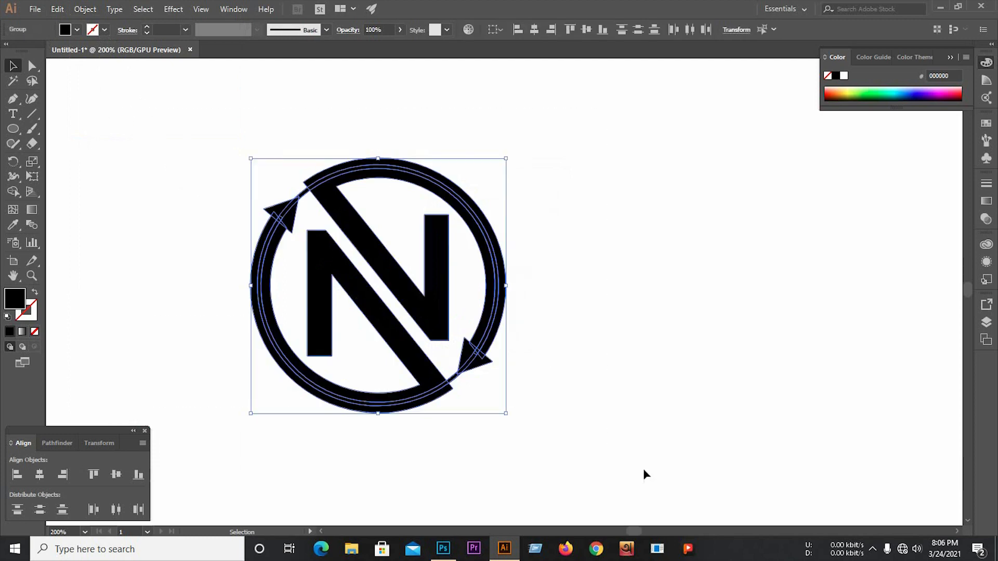
Divide the expanded logo with Pathfinder and ungroup the resulting pieces.
left_click(96, 443)
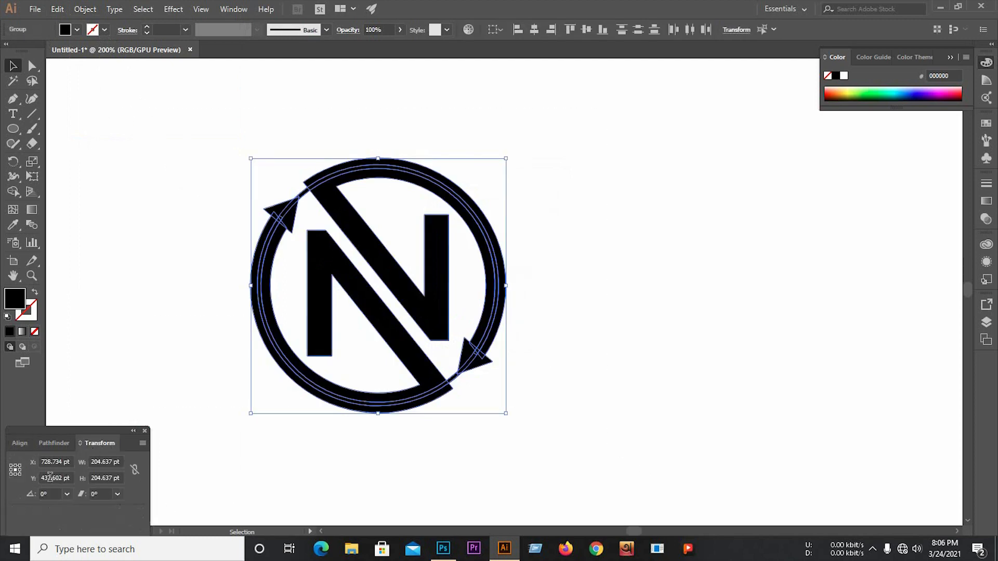
left_click(54, 443)
left_click(24, 504)
right_click(376, 328)
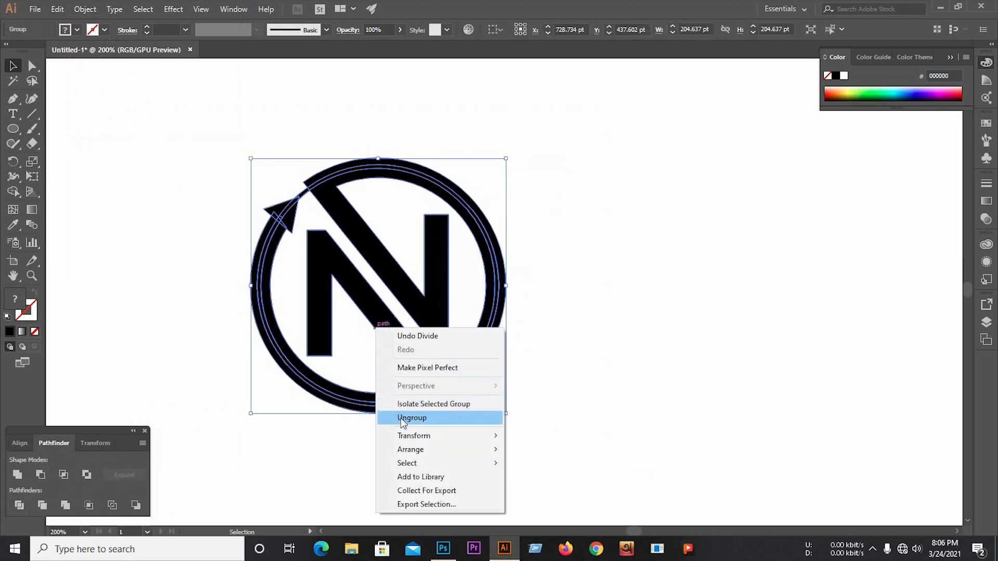
left_click(400, 419)
left_click(487, 434)
Delete the thin connecting line and the small remnant at the tip of the lower-right arrowhead.
scroll(465, 370, "up", 2)
left_click(442, 380)
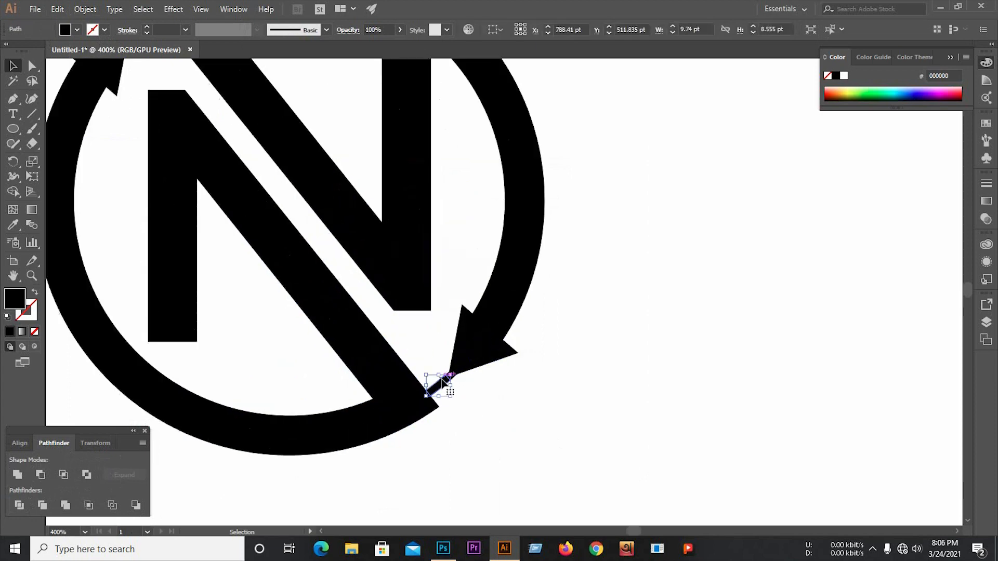
key("Delete")
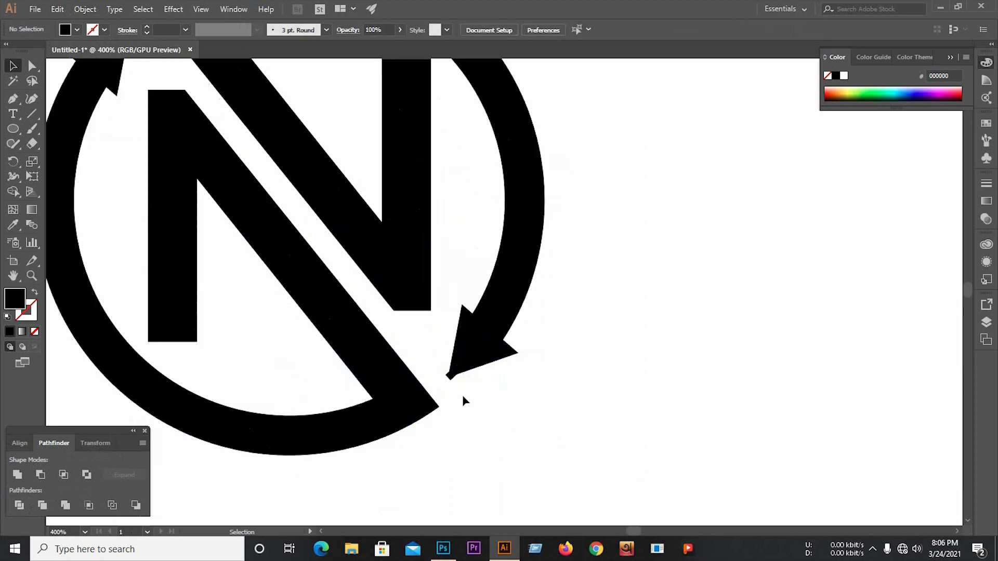
scroll(450, 381, "up", 4)
left_click(462, 394)
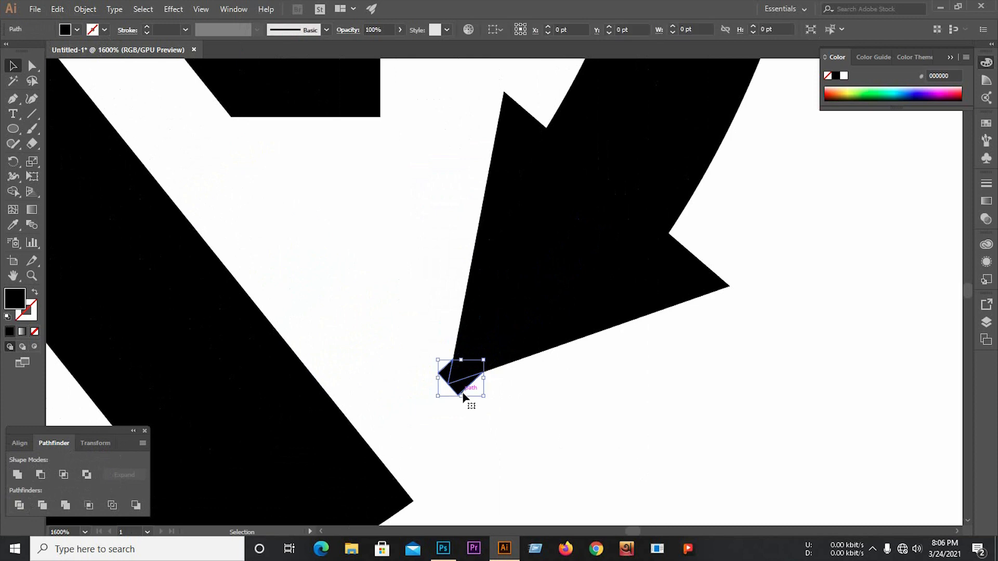
key("Delete")
scroll(463, 394, "down", 6)
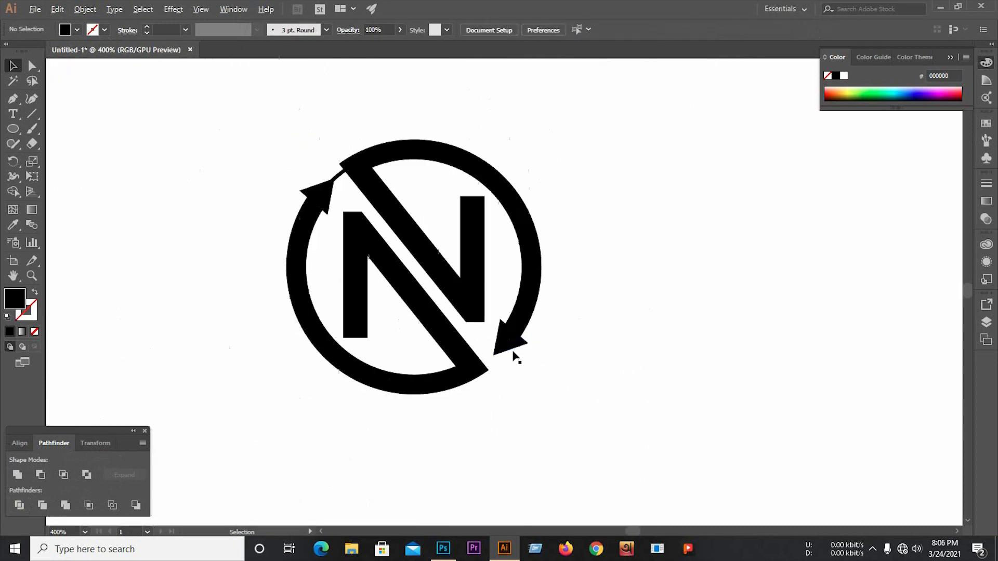
Delete the thin line pieces at the upper-left arrowhead's tip and the unfilled leftover paths, using the Magic Wand for the latter.
scroll(343, 165, "up", 4)
left_click(343, 235)
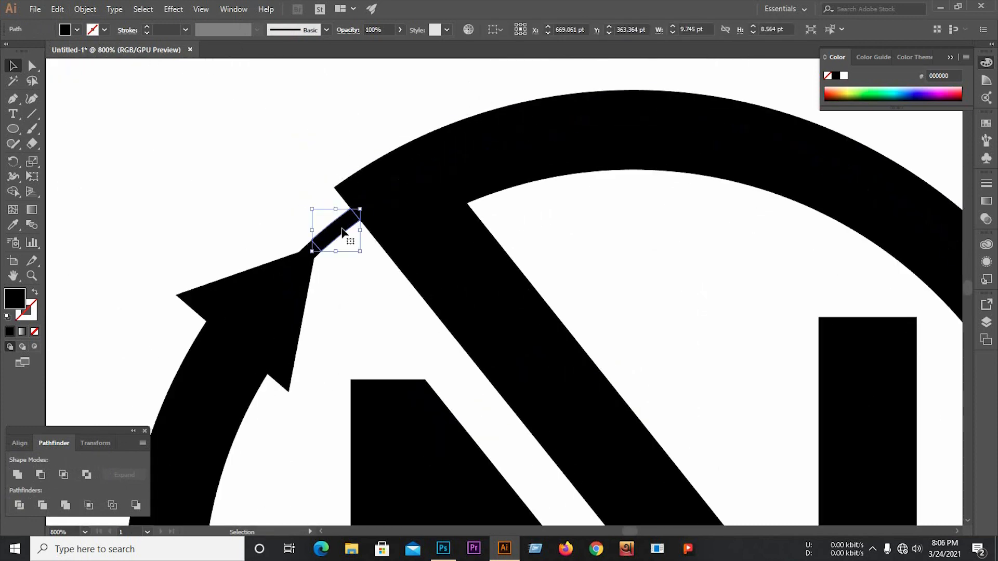
key("Delete")
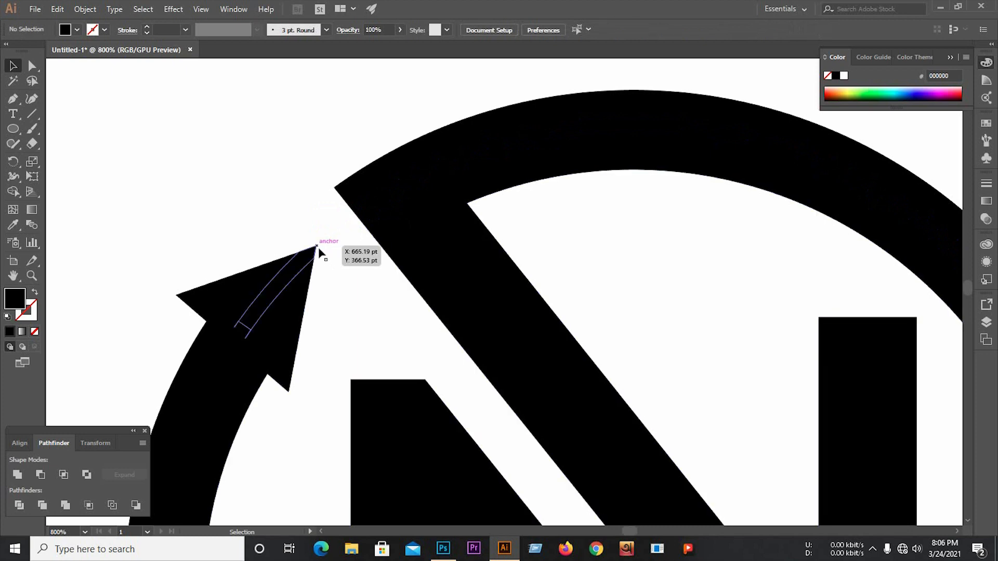
left_click(323, 252)
left_click(13, 80)
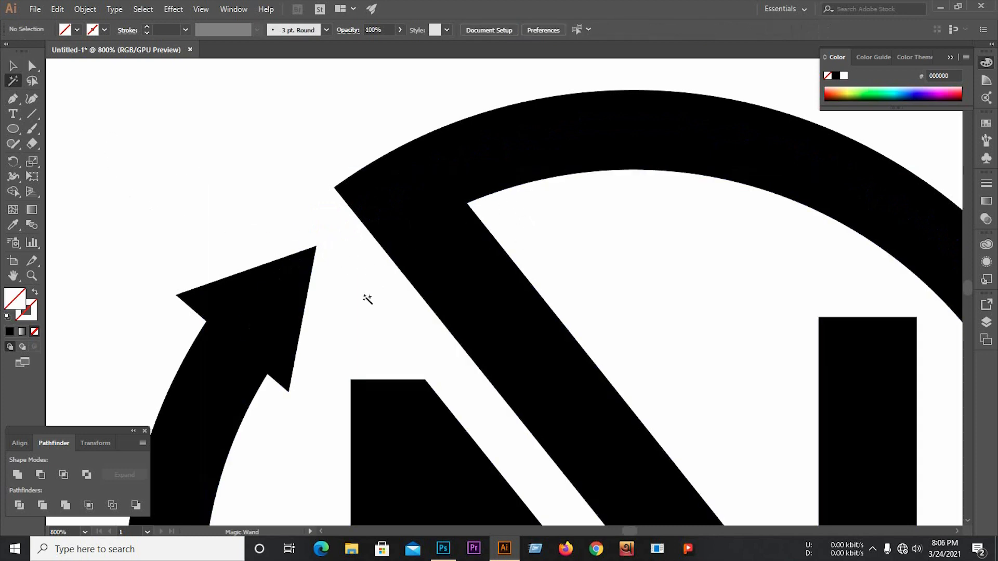
Select all remaining logo pieces and unite them with Pathfinder.
left_click(13, 67)
scroll(427, 193, "down", 4)
left_click_drag(264, 167, 692, 522)
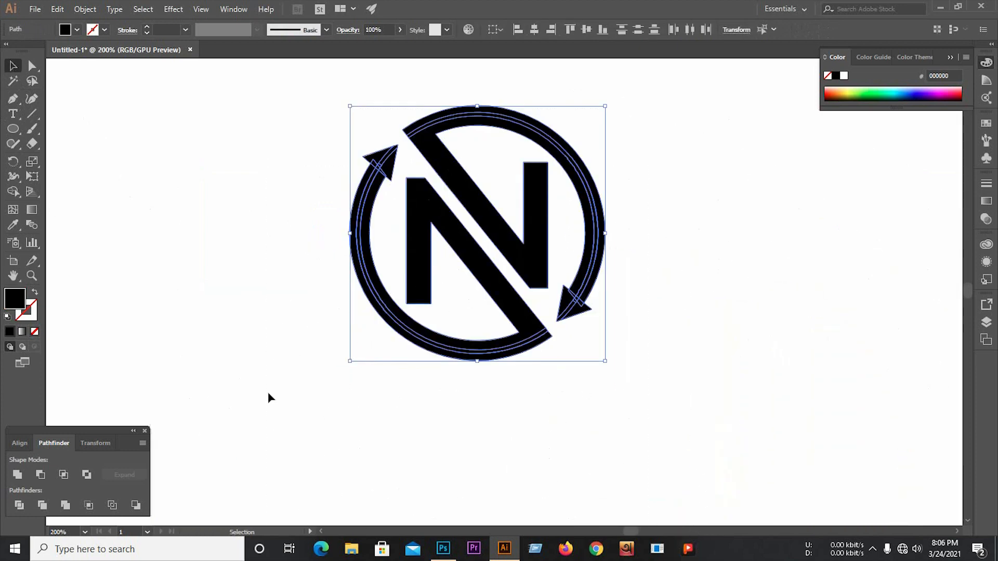
left_click(16, 474)
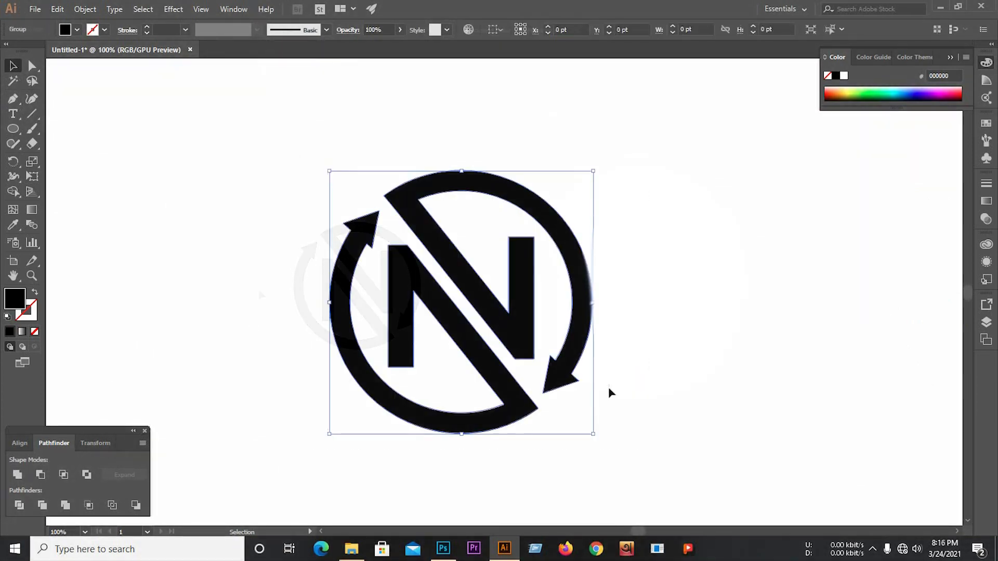
Switch to Photoshop and open Lightbox Text Effect.psd, declining the offer to create a new library.
left_click(443, 549)
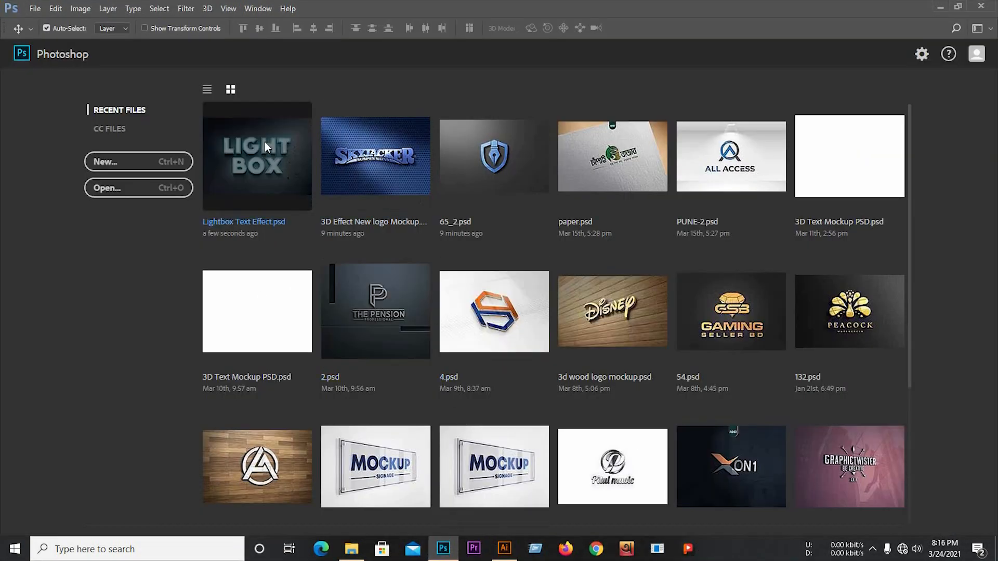
left_click(265, 146)
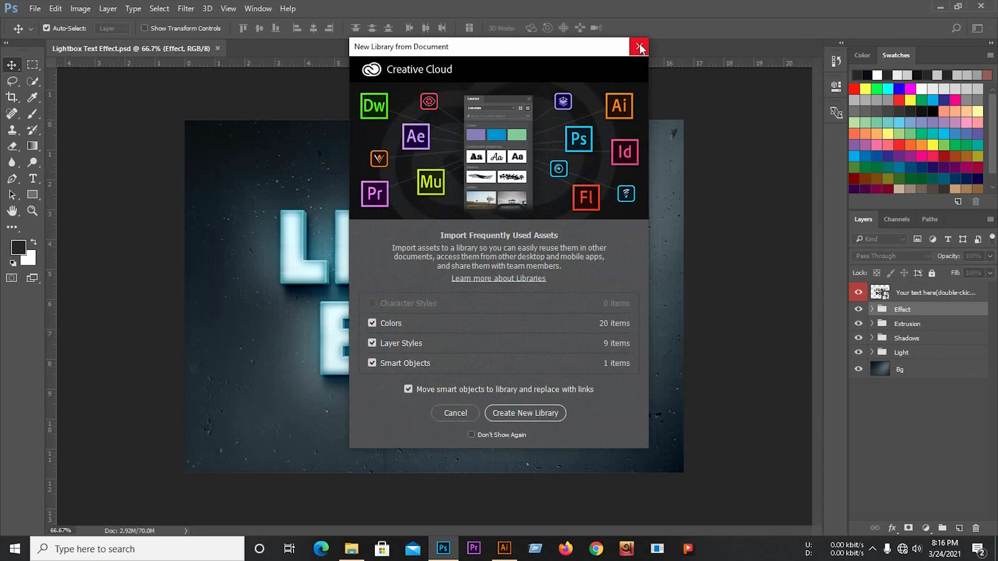
left_click(638, 47)
Open the contents of the "Your text here" smart object, dismissing the missing fonts dialog.
left_click(885, 299)
left_click(504, 548)
left_click_drag(483, 369, 430, 375)
left_click(563, 320)
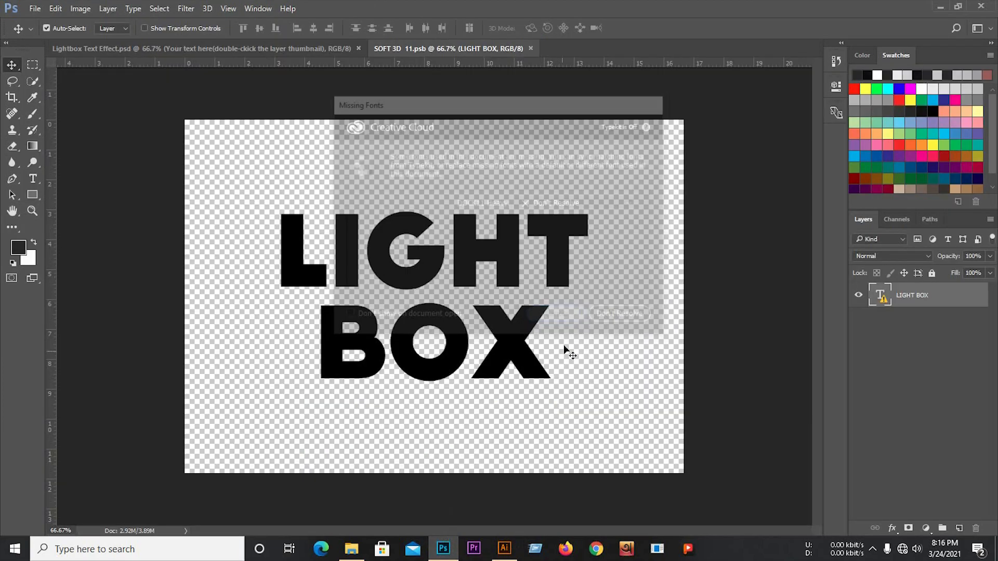
Bring the N logo from Illustrator into SOFT 3D 11.psb as a vector smart object, slightly enlarged and centered on the canvas.
left_click(503, 549)
left_click_drag(455, 339, 427, 294)
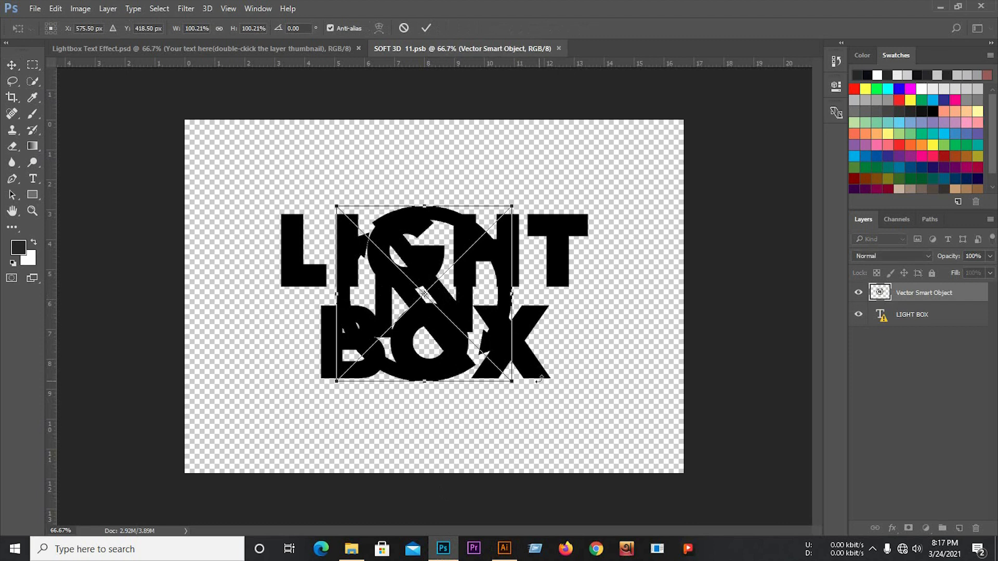
left_click_drag(513, 380, 525, 393)
left_click_drag(471, 318, 480, 321)
left_click(426, 27)
Hide the LIGHT BOX text layer and save the smart object to update the Lightbox Text Effect mockup.
left_click(853, 315)
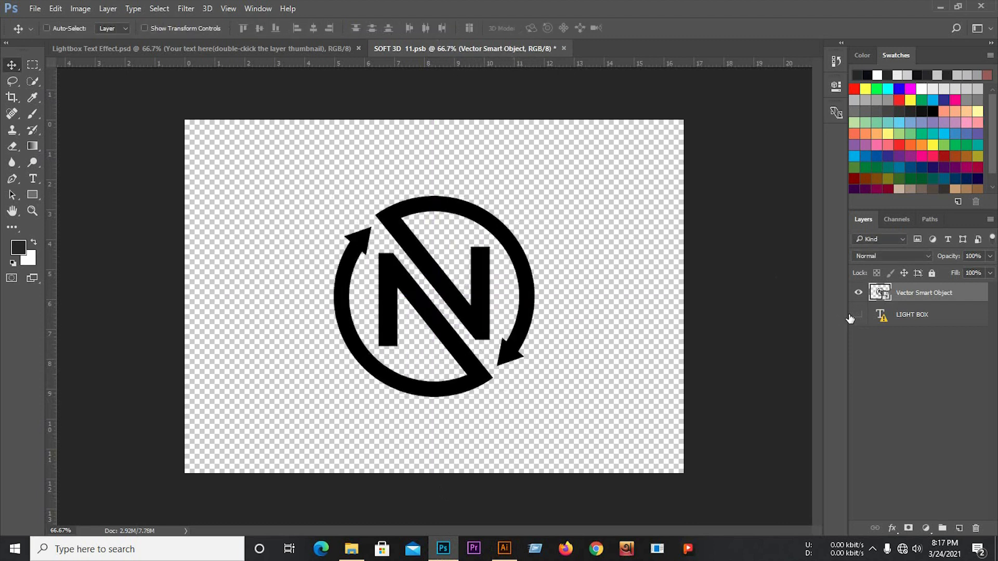
key("ctrl+s")
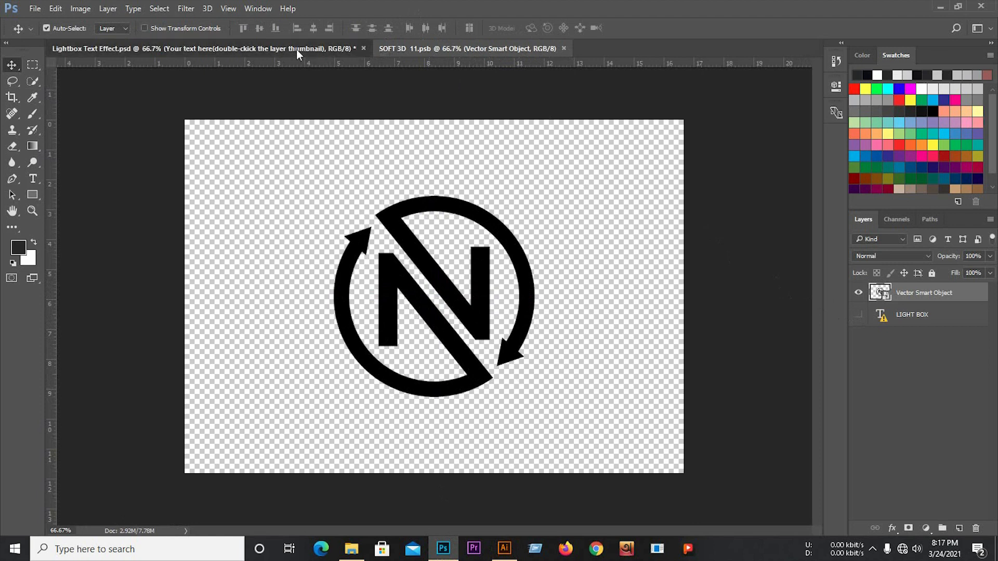
left_click(297, 48)
scroll(380, 221, "up", 2)
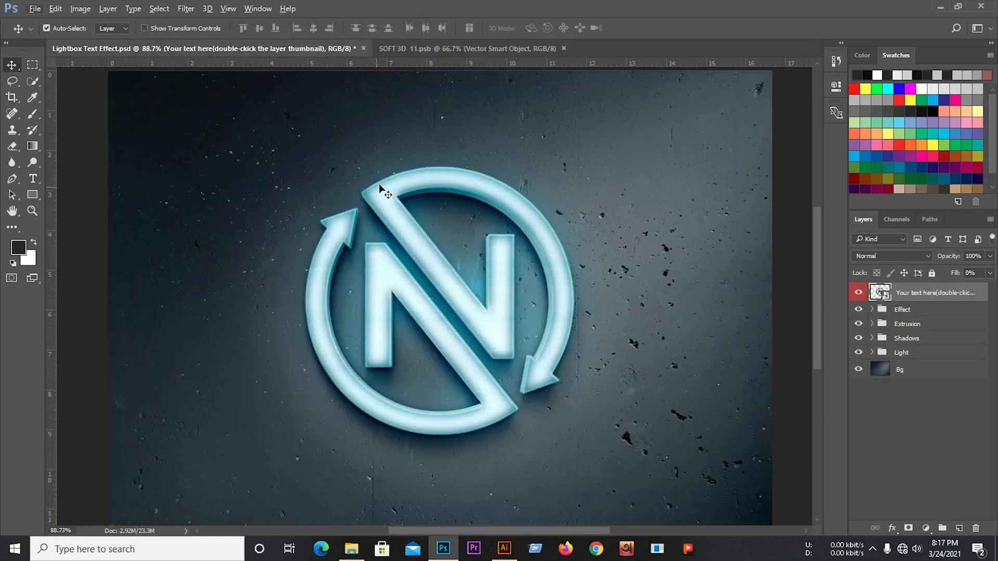